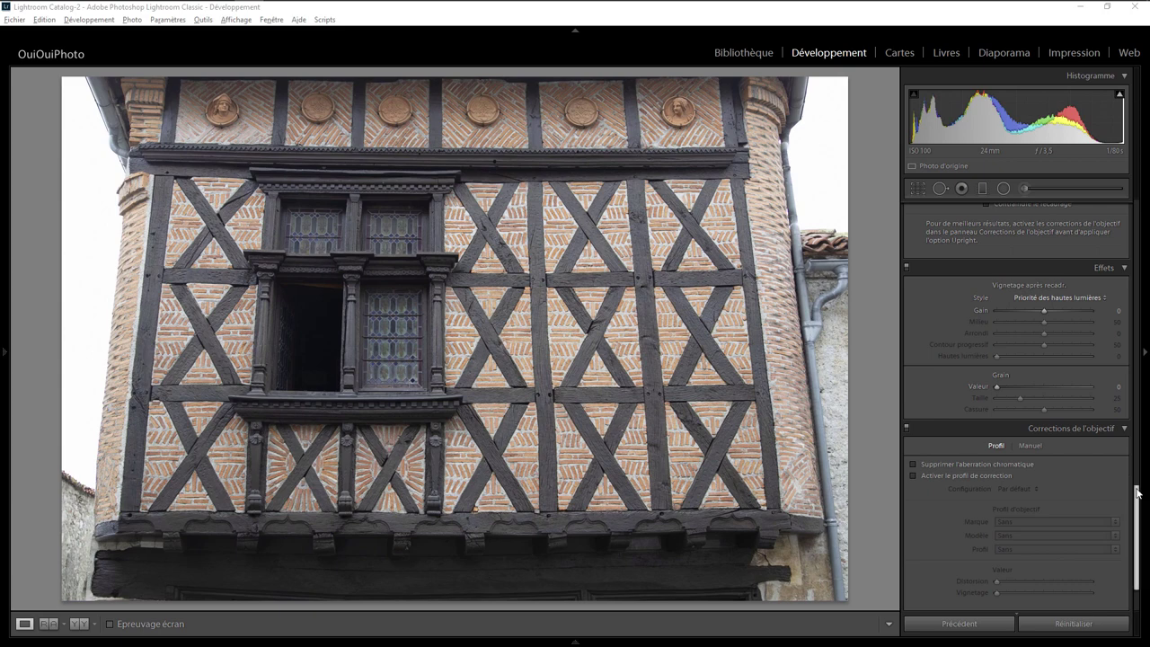
# Draw Guided Upright lines along the cornice, bottom beam, and right and left facade edges.
pyautogui.moveTo(1137, 492); pyautogui.dragTo(1138, 406)
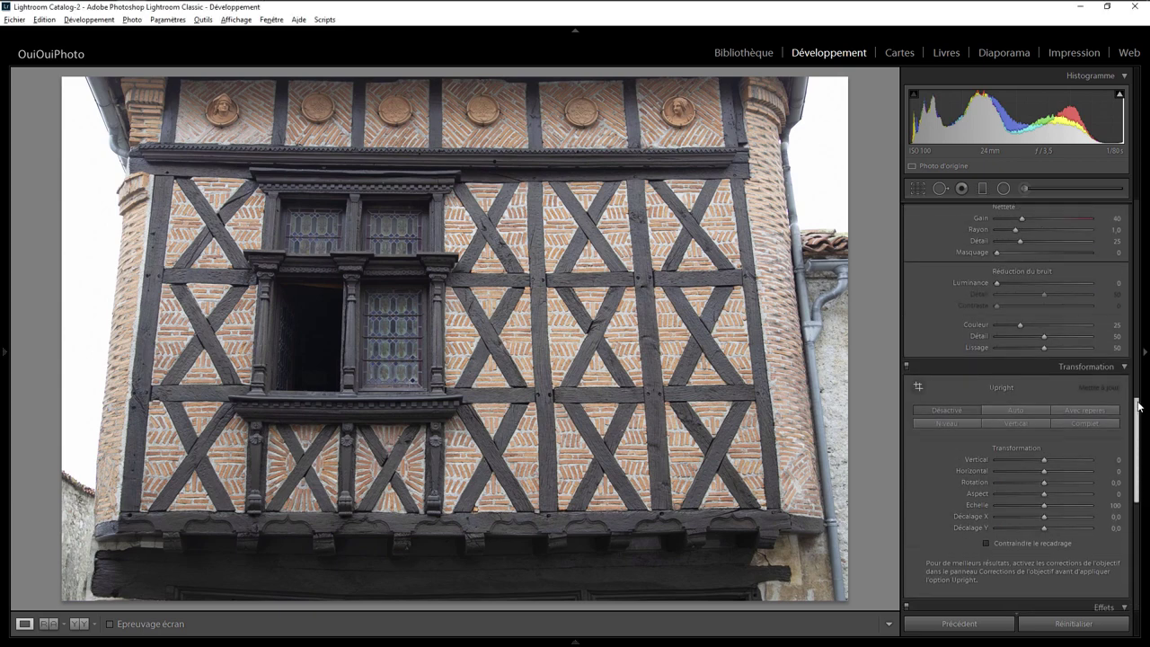
pyautogui.click(918, 386)
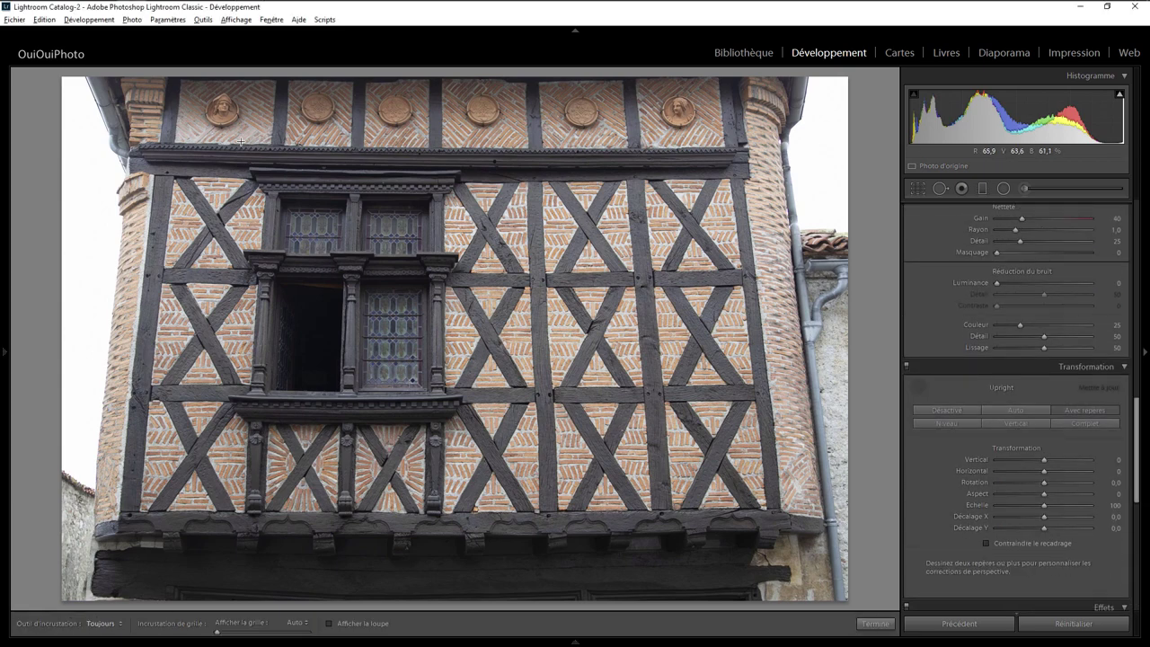
pyautogui.moveTo(139, 144); pyautogui.dragTo(151, 147)
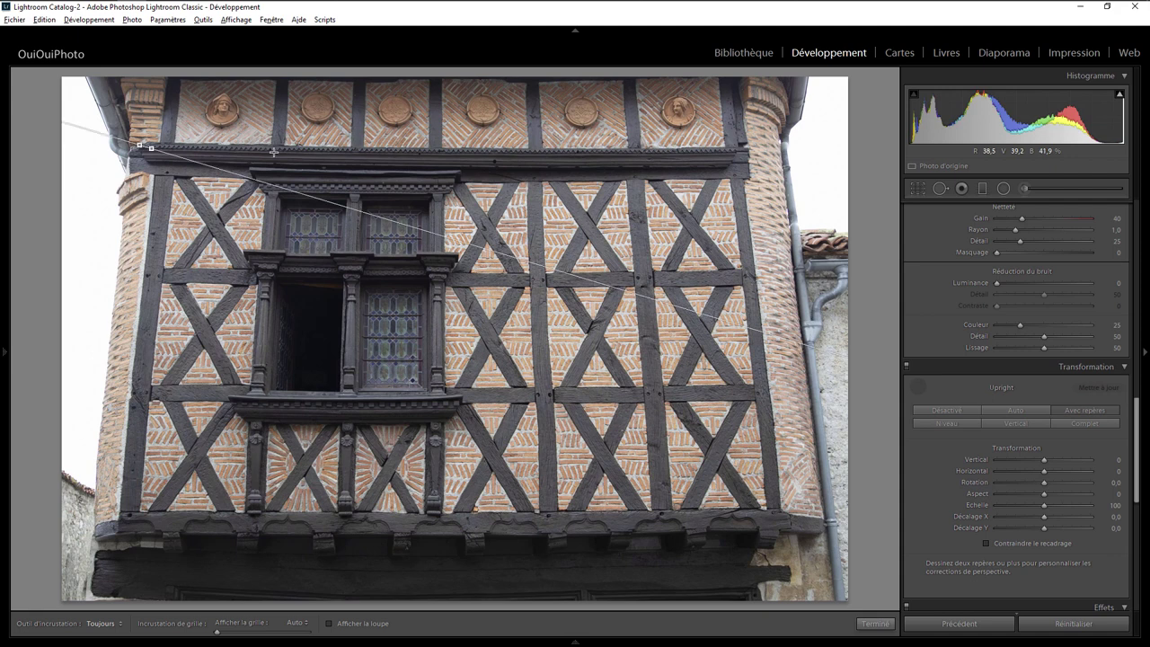
pyautogui.moveTo(273, 152); pyautogui.dragTo(744, 148)
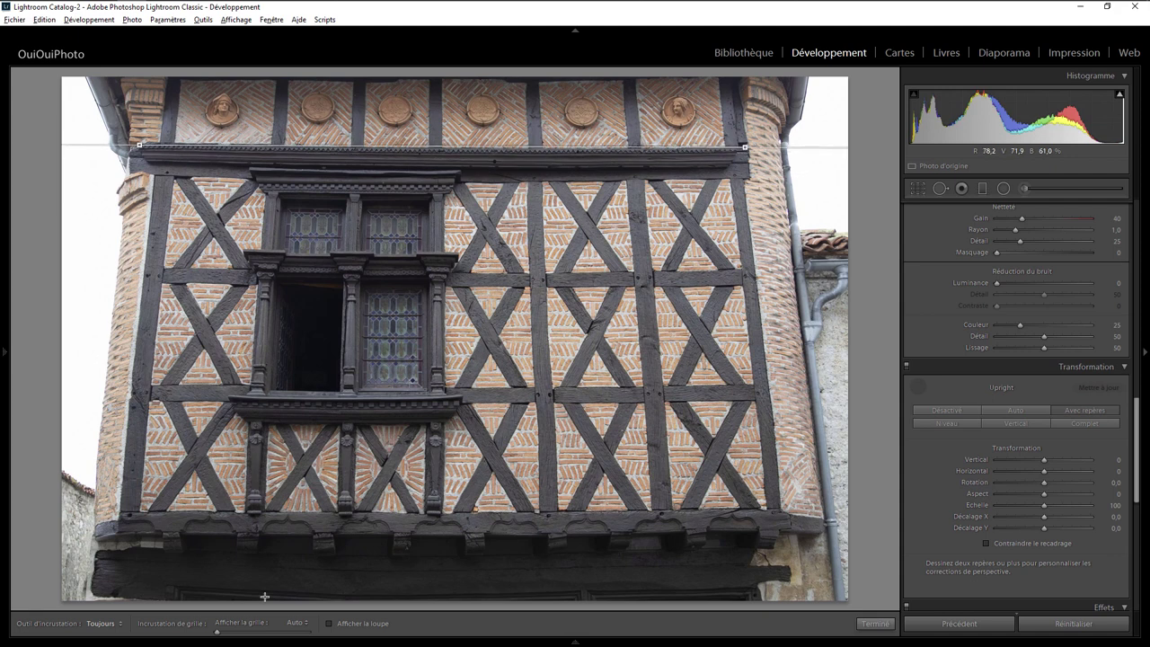
pyautogui.moveTo(116, 530); pyautogui.dragTo(872, 530)
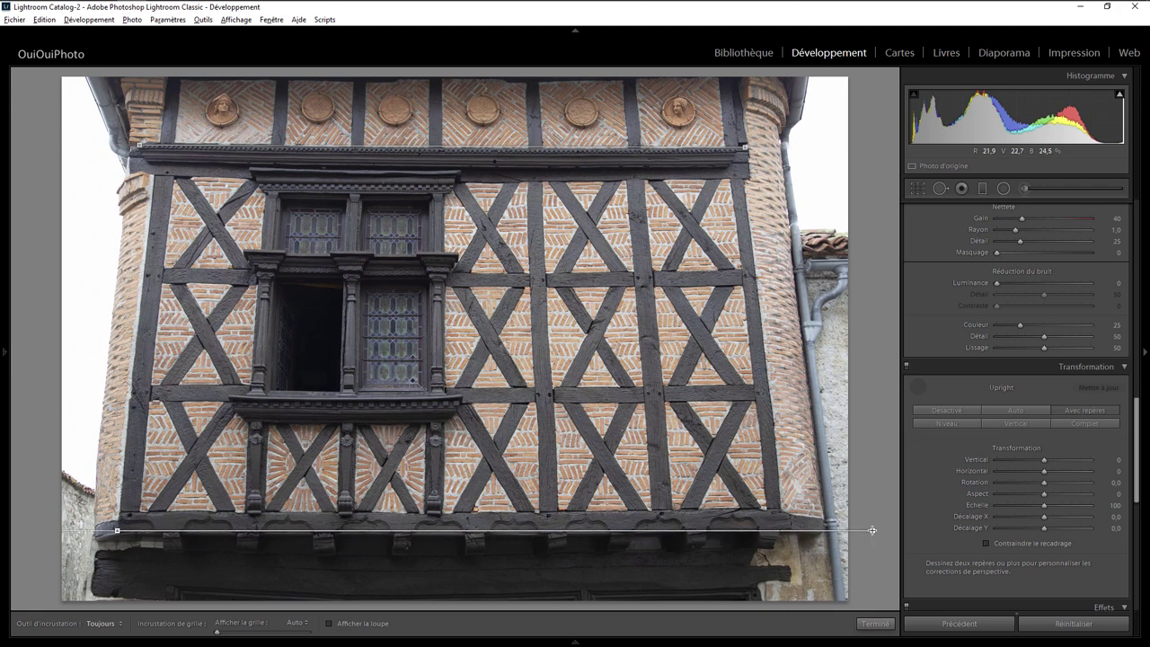
pyautogui.moveTo(872, 530); pyautogui.dragTo(872, 530)
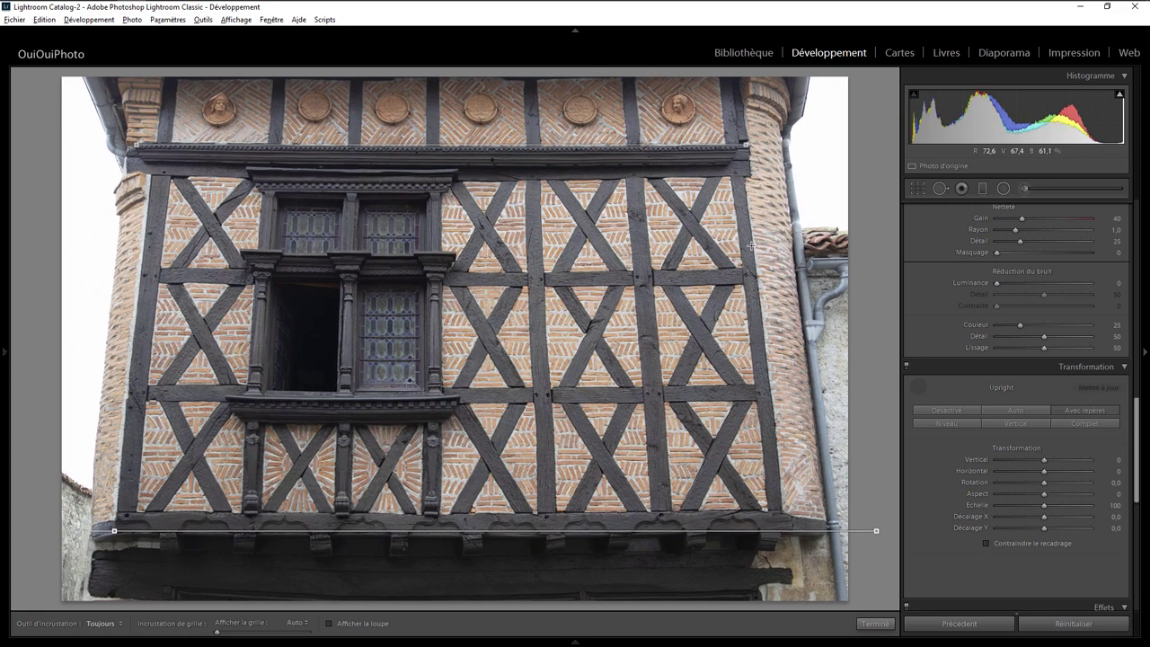
pyautogui.moveTo(735, 167); pyautogui.dragTo(765, 427)
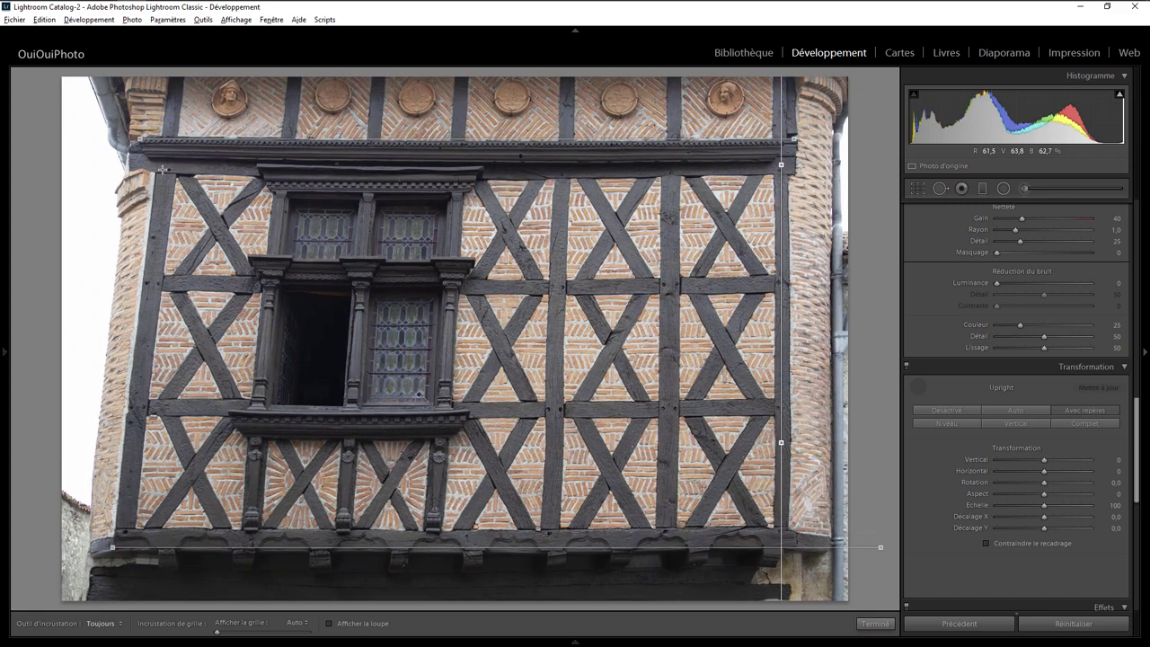
pyautogui.moveTo(167, 163); pyautogui.dragTo(129, 476)
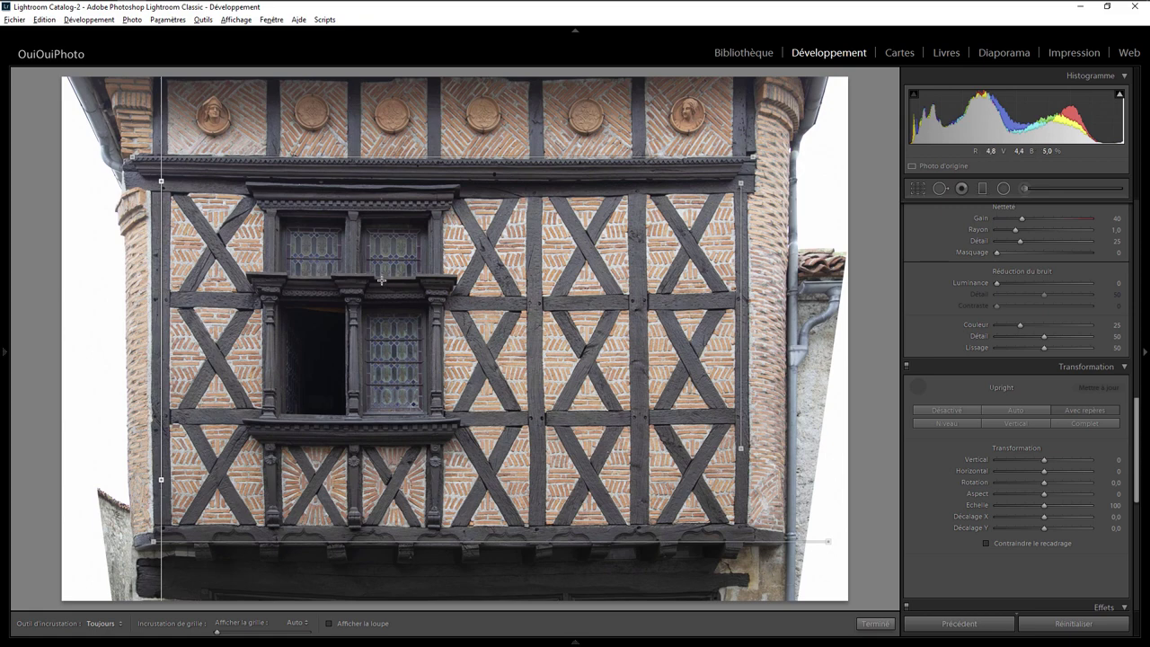
# With Crop active, enable the Sigma 24mm lens correction profile.
pyautogui.click(918, 189)
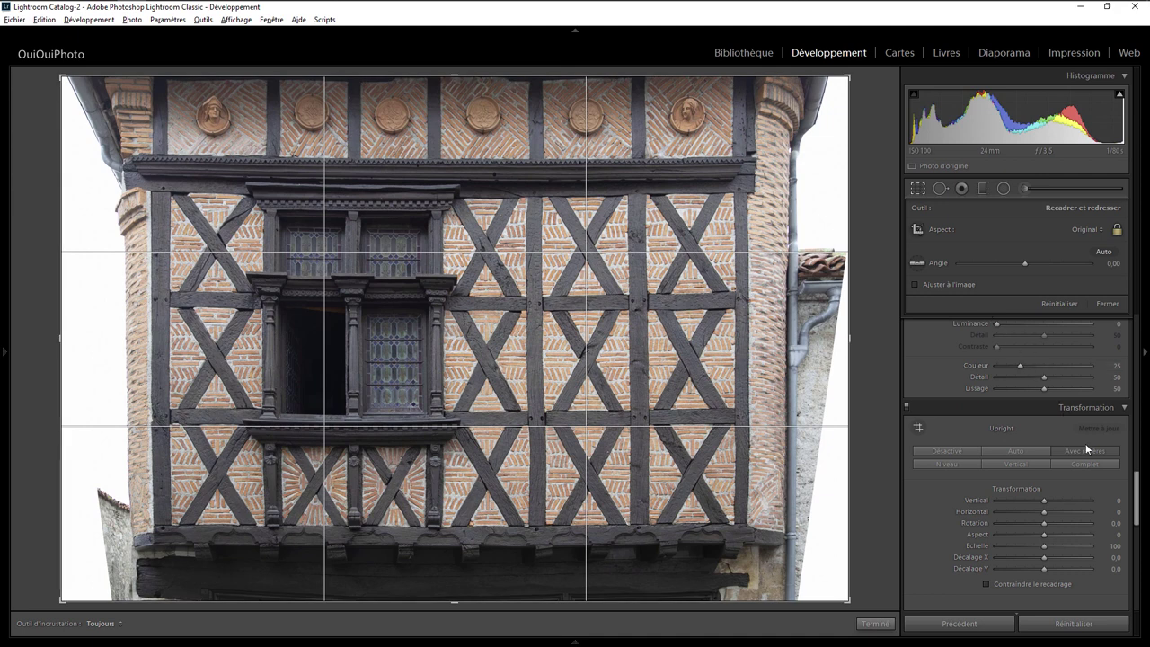
pyautogui.moveTo(1136, 483); pyautogui.dragTo(1090, 543)
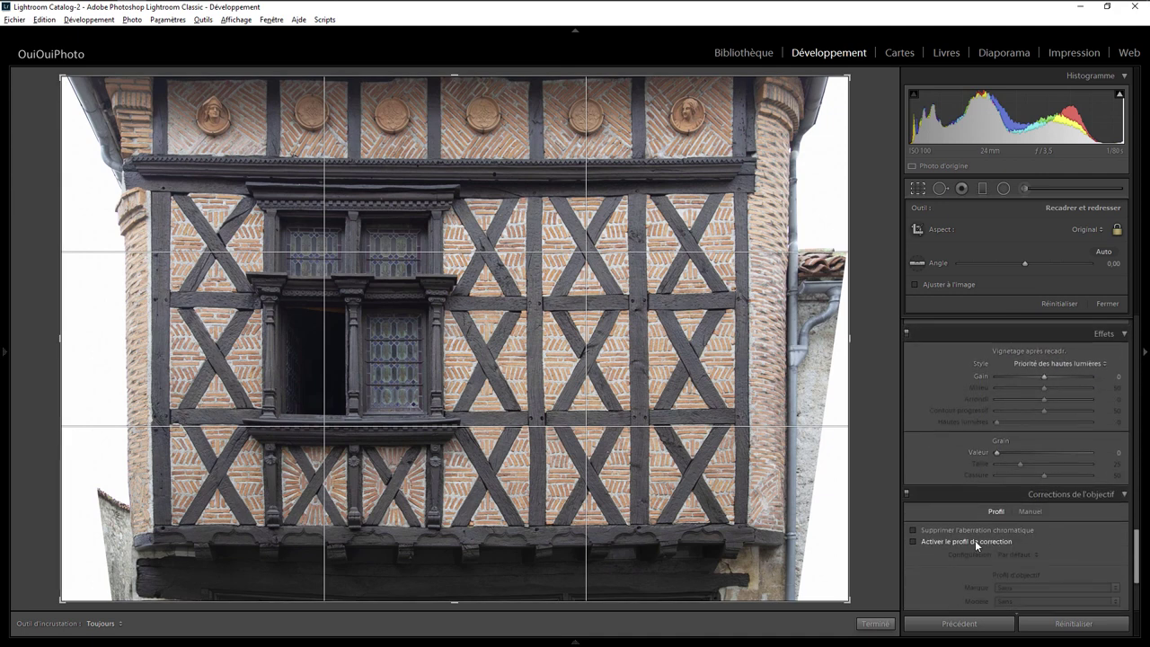
pyautogui.click(975, 542)
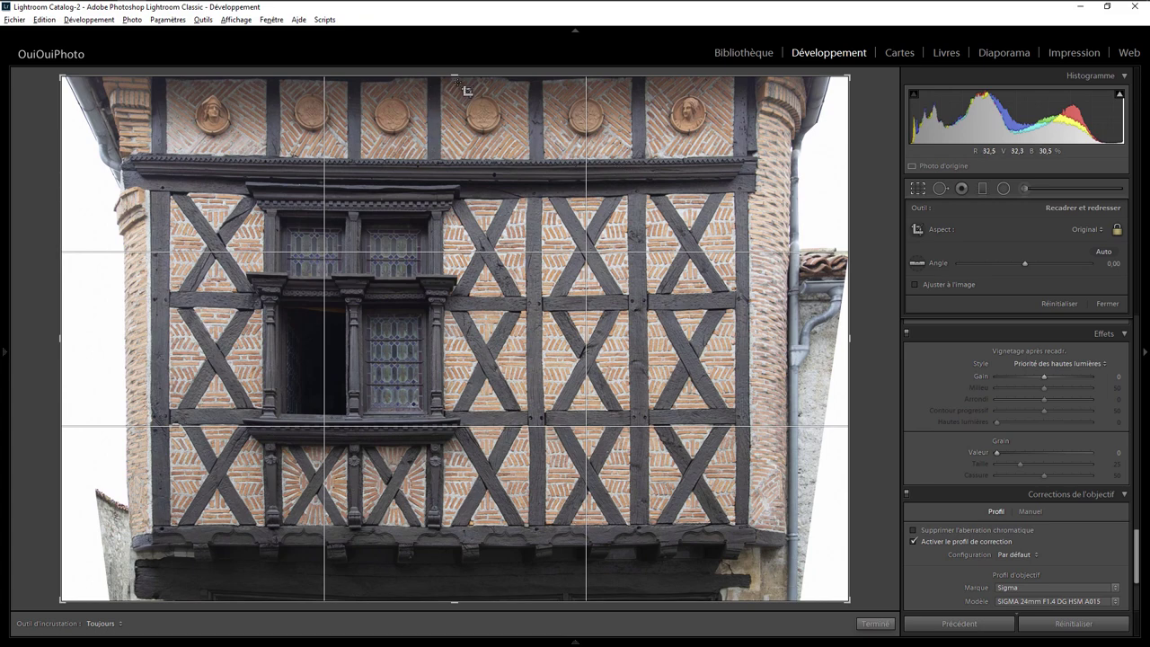
# Pull the crop's top and bottom edges inward around the timbered facade.
pyautogui.moveTo(452, 88); pyautogui.dragTo(454, 118)
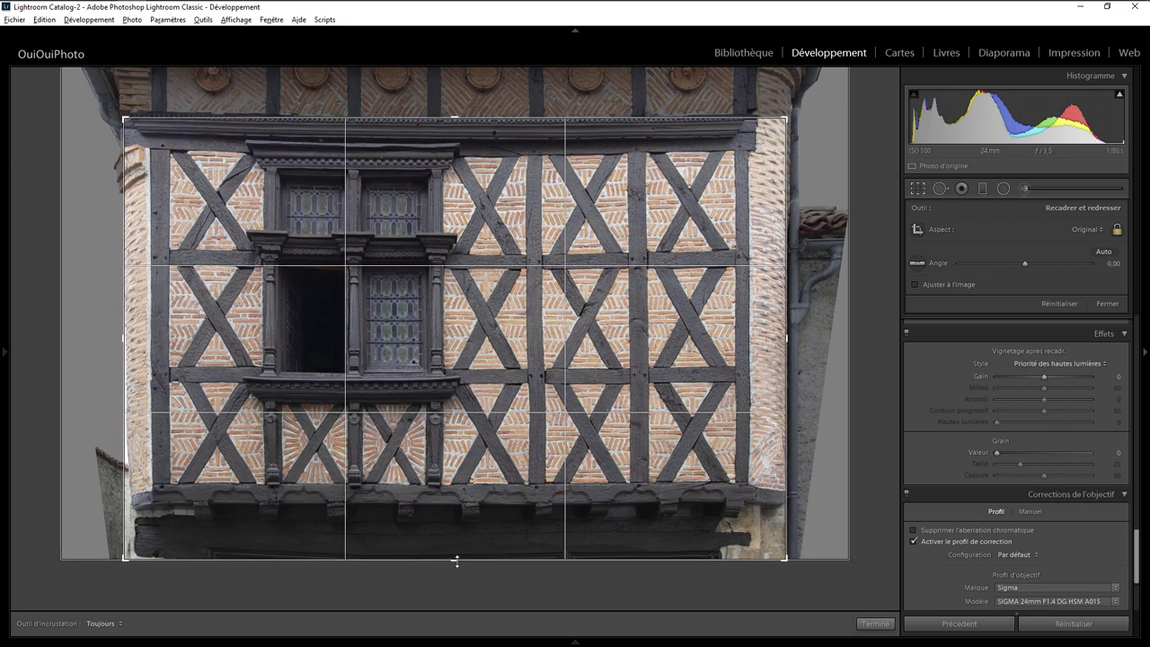
pyautogui.moveTo(456, 551); pyautogui.dragTo(456, 531)
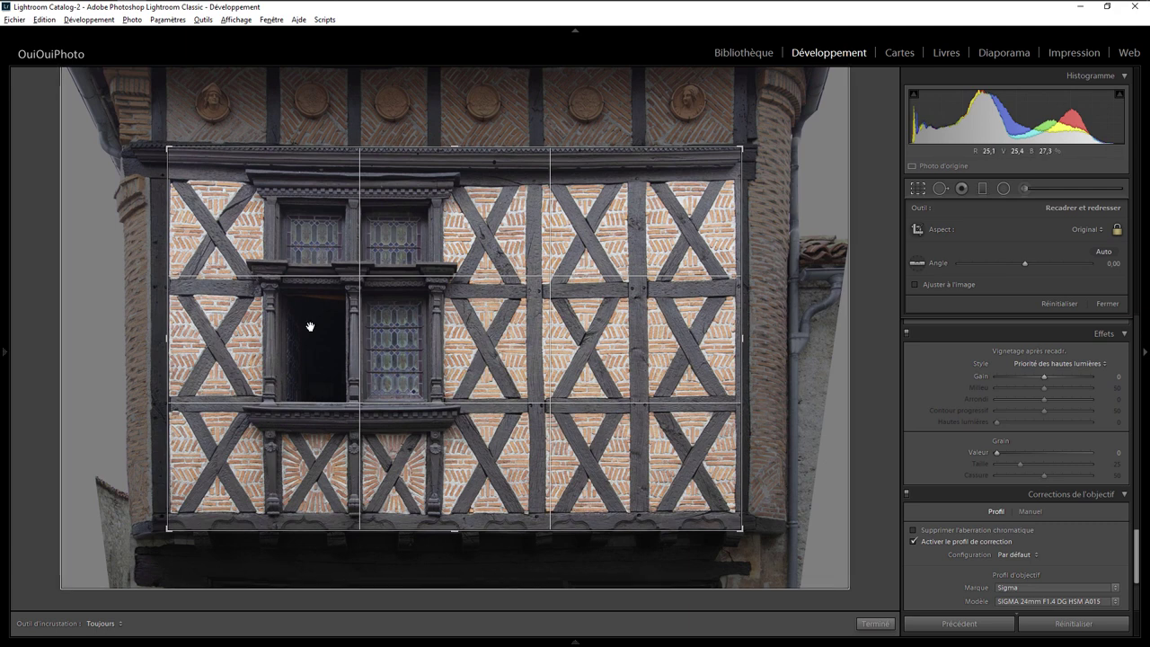
pyautogui.moveTo(441, 529); pyautogui.dragTo(455, 542)
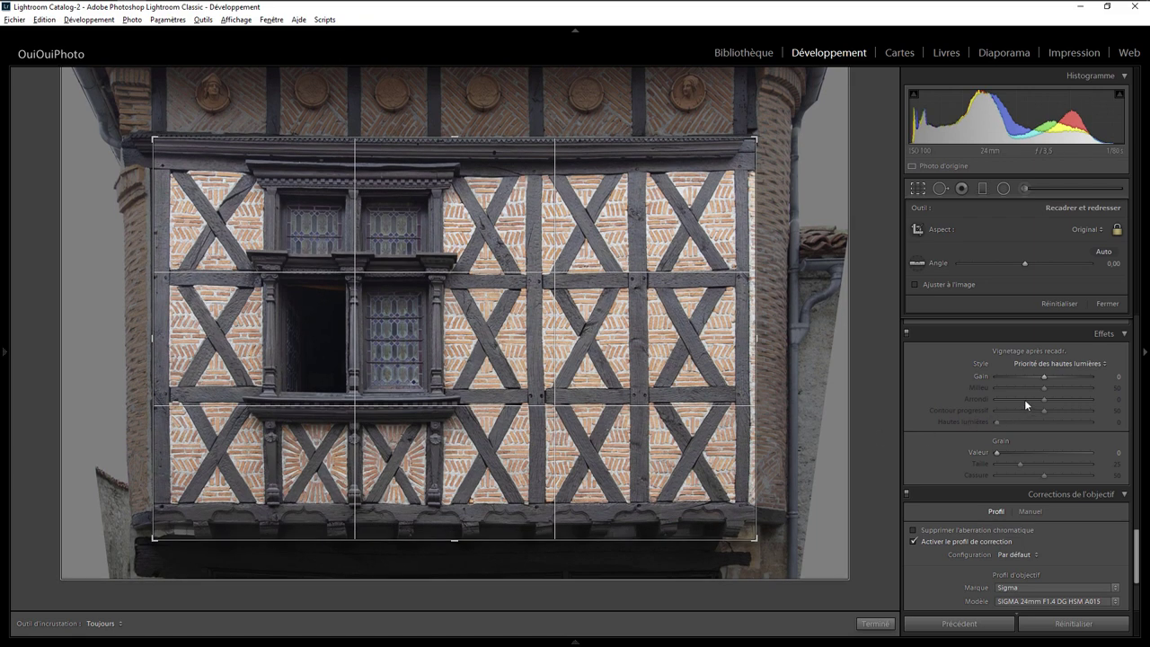
# Set Transform Aspect to +24, refine the crop's bottom corners and top edge, and commit it.
pyautogui.moveTo(1144, 352)
pyautogui.moveTo(1141, 535); pyautogui.dragTo(1140, 484)
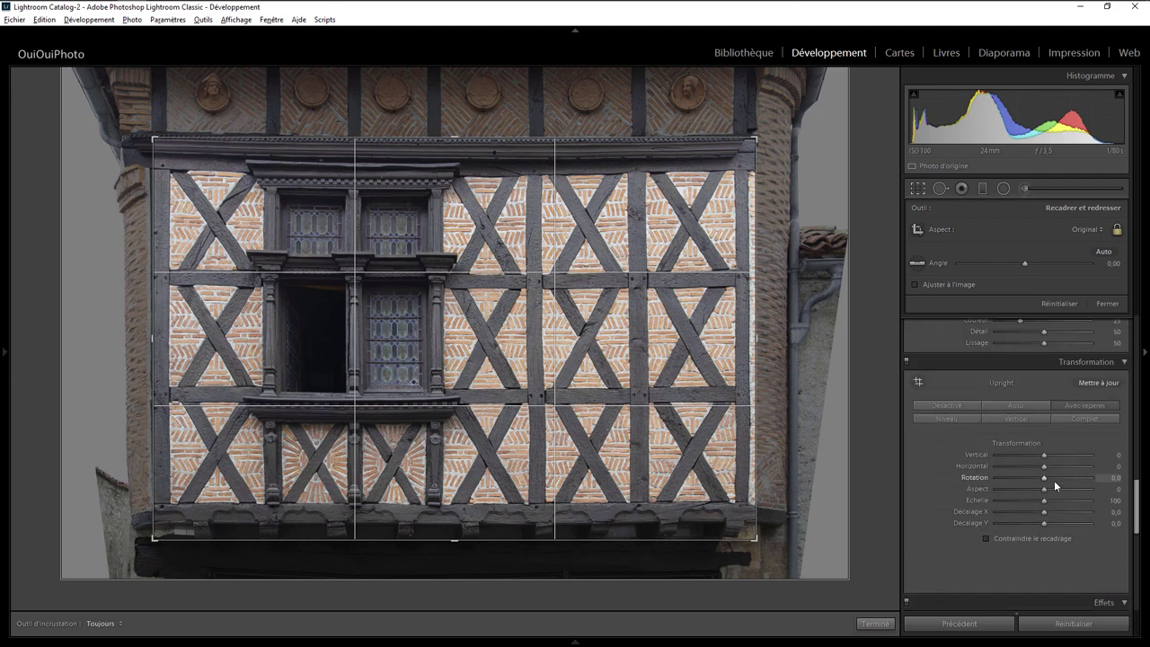
pyautogui.moveTo(1045, 488); pyautogui.dragTo(1052, 487)
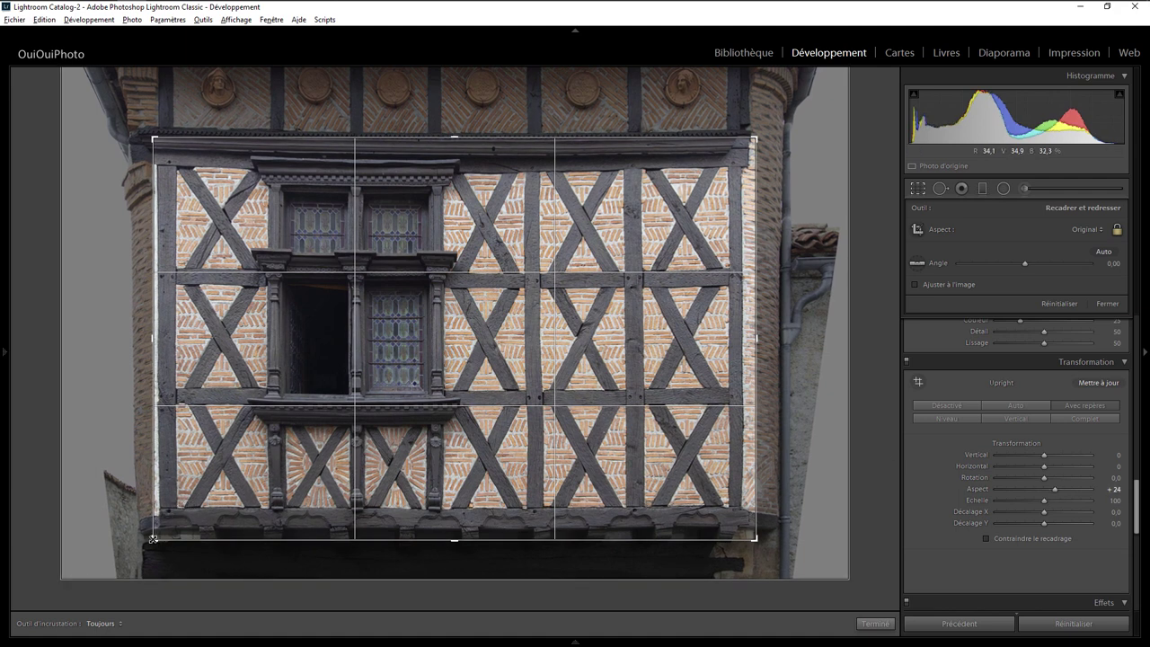
pyautogui.moveTo(157, 537); pyautogui.dragTo(156, 535)
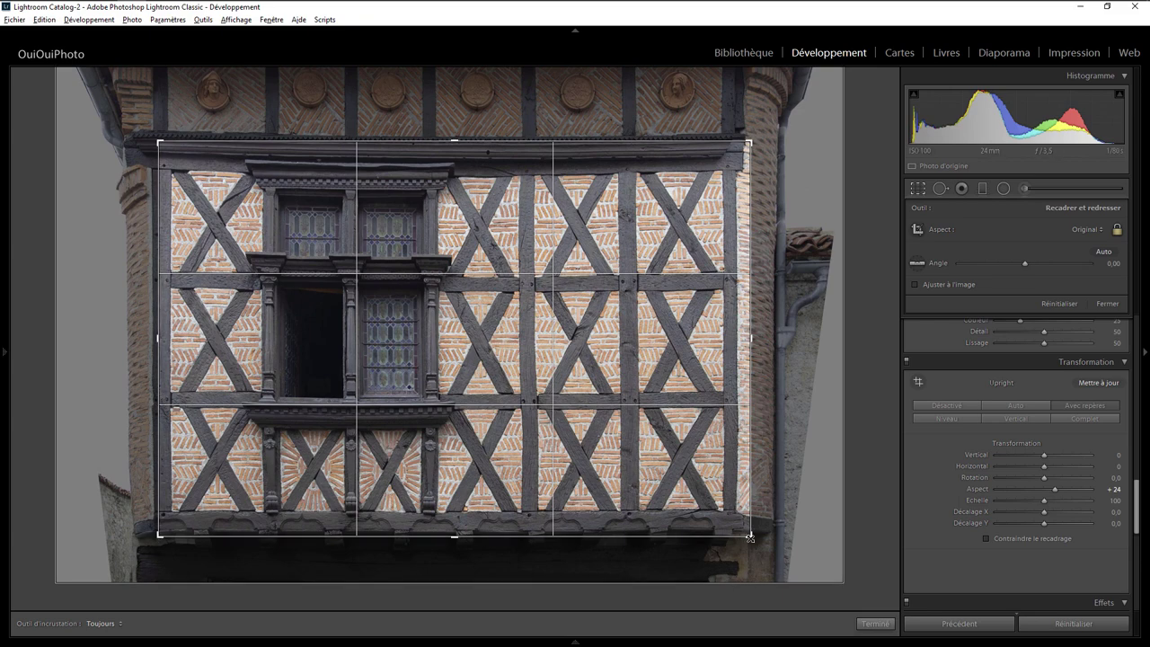
pyautogui.moveTo(748, 536); pyautogui.dragTo(747, 532)
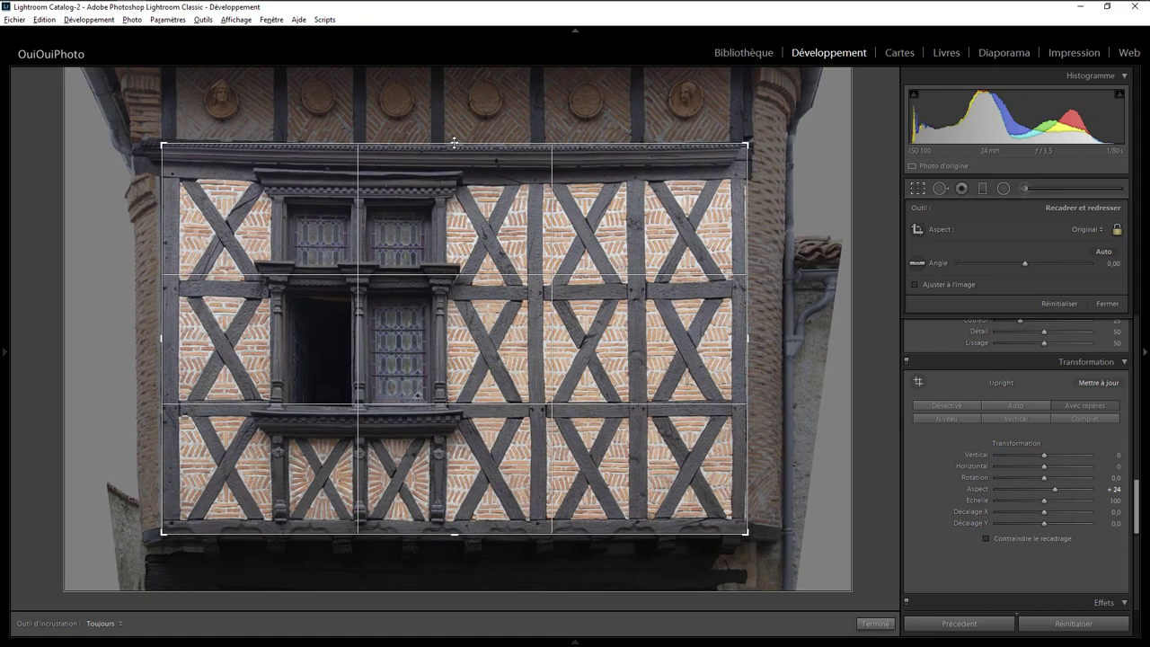
pyautogui.moveTo(454, 147); pyautogui.dragTo(453, 142)
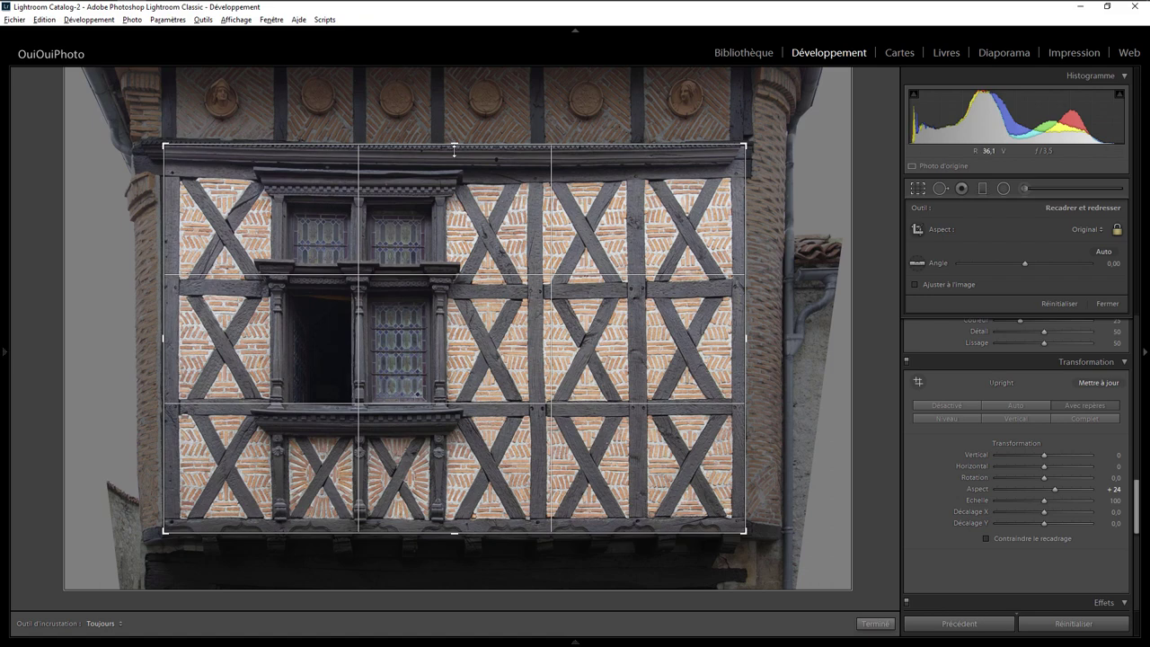
pyautogui.click(875, 624)
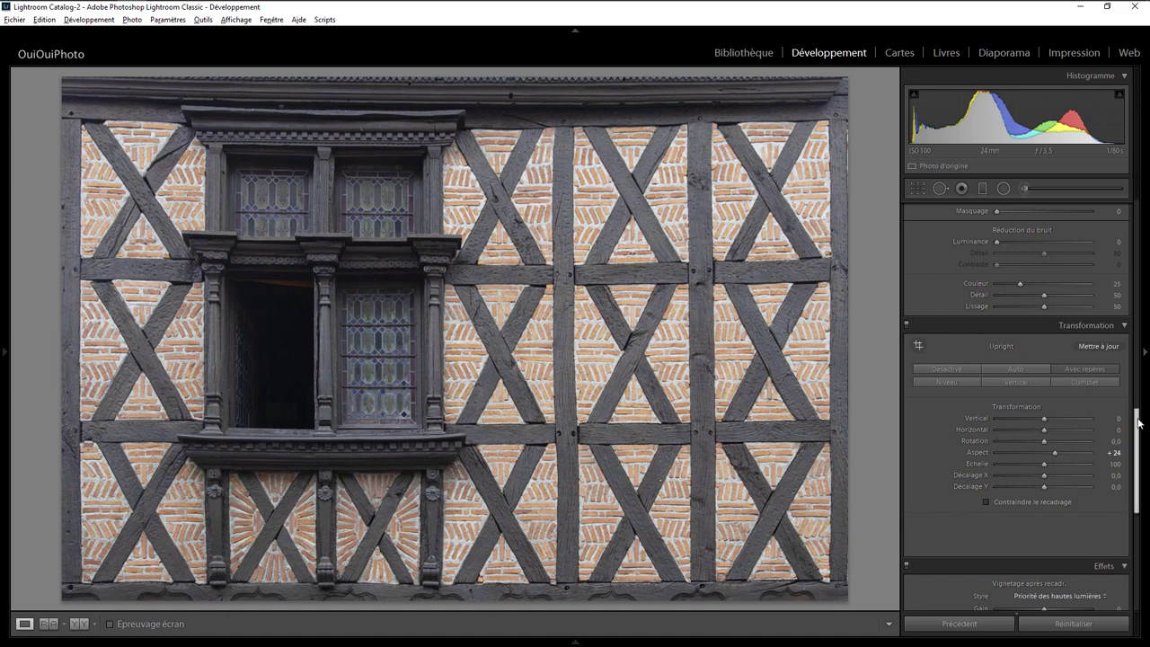
# Switch to Noir/blanc treatment, with Blacks at −63 and Clarity at +30.
pyautogui.moveTo(1138, 420); pyautogui.dragTo(1143, 210)
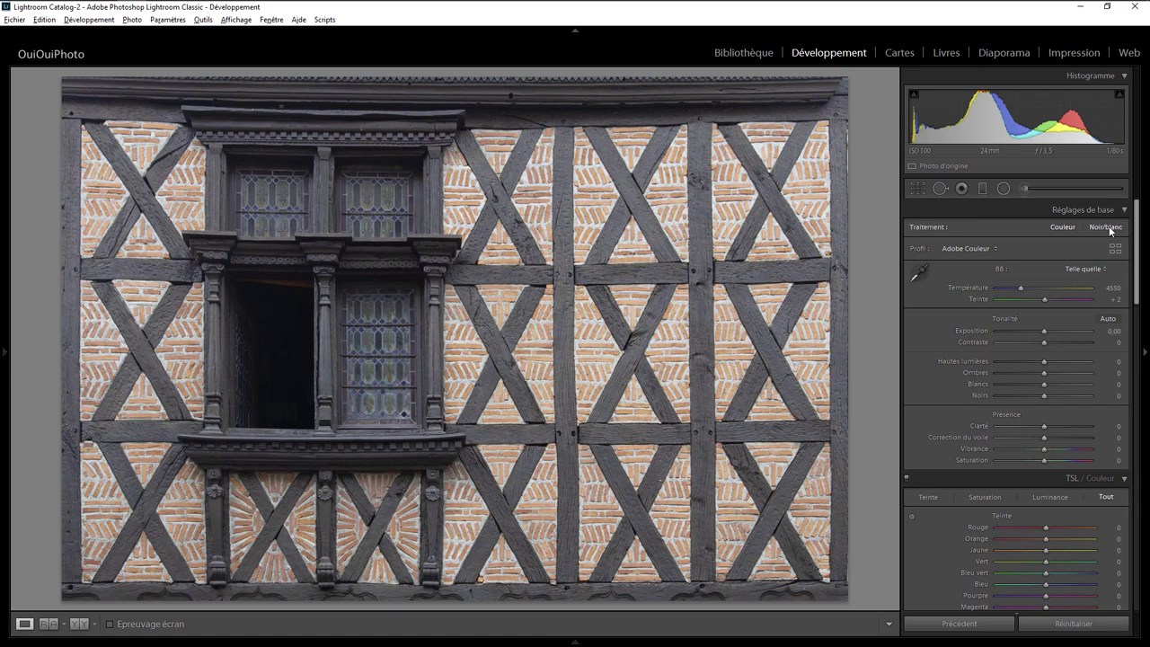
pyautogui.click(1106, 227)
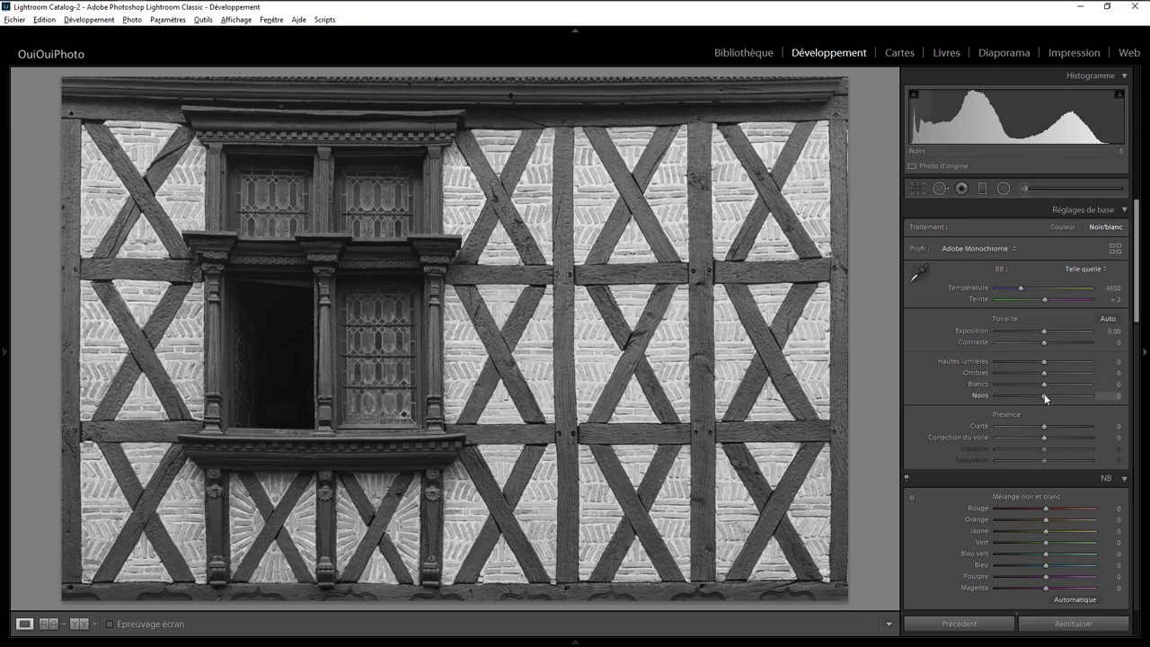
pyautogui.moveTo(1043, 395); pyautogui.dragTo(1013, 392)
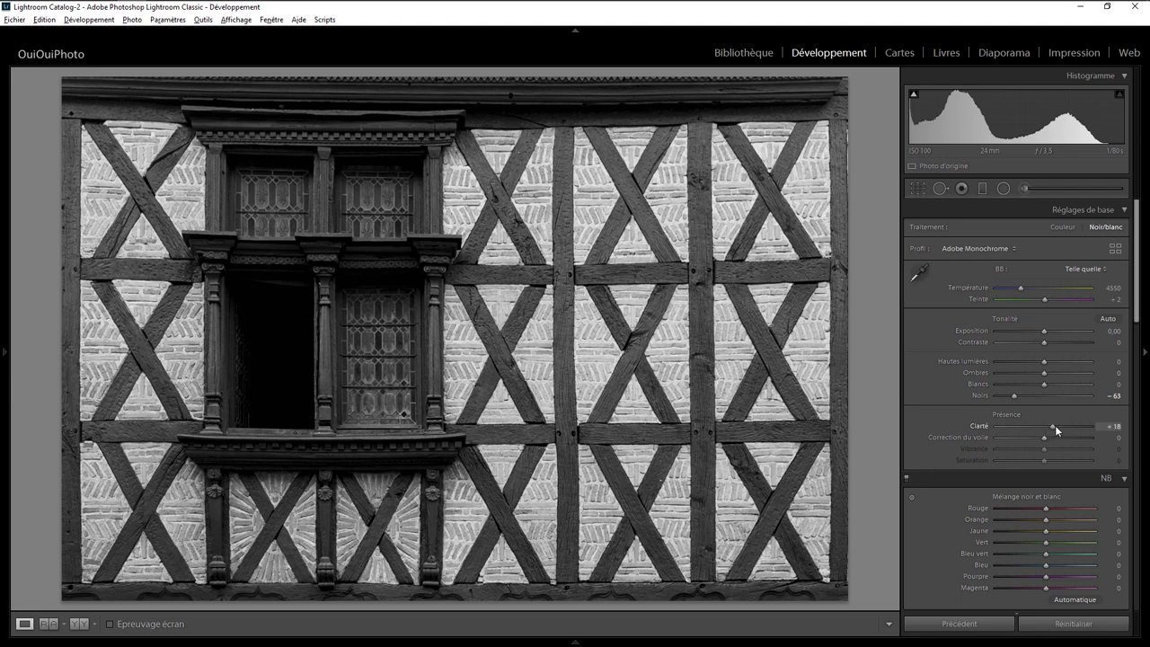
pyautogui.moveTo(1049, 428); pyautogui.dragTo(1059, 430)
pyautogui.moveTo(1045, 427); pyautogui.dragTo(1058, 432)
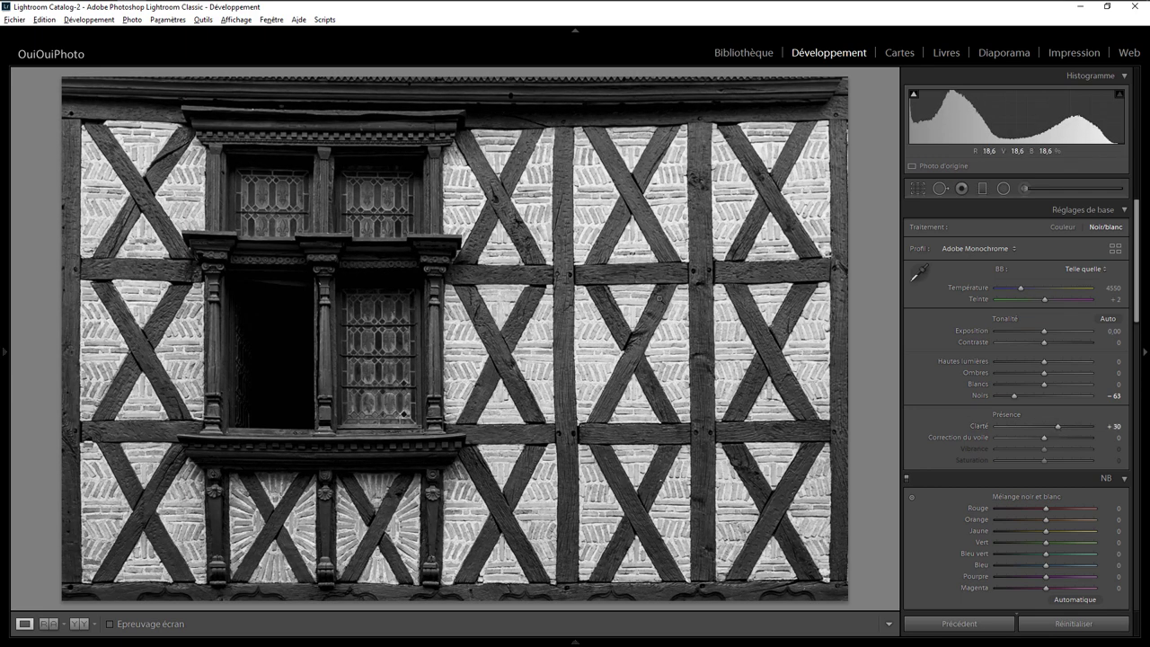
# Set the B&W Orange mix to −62, zoom in on the upper windows, and choose the Adjustment Brush.
pyautogui.scroll(-1, 1136, 274)
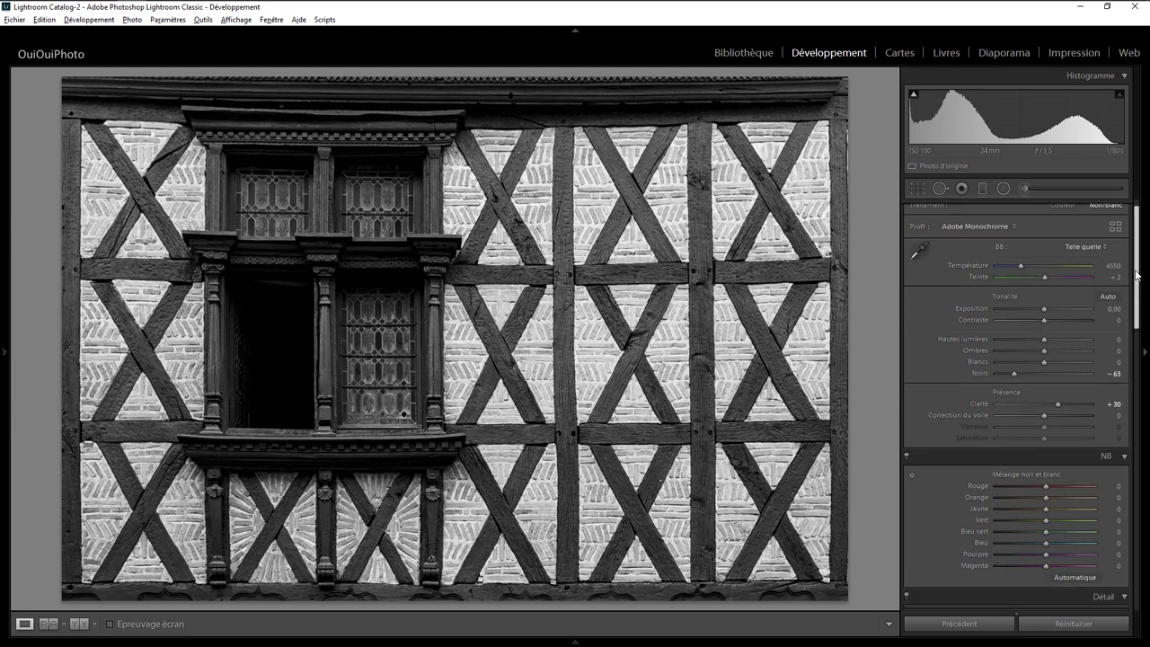
pyautogui.scroll(-5, 1137, 274)
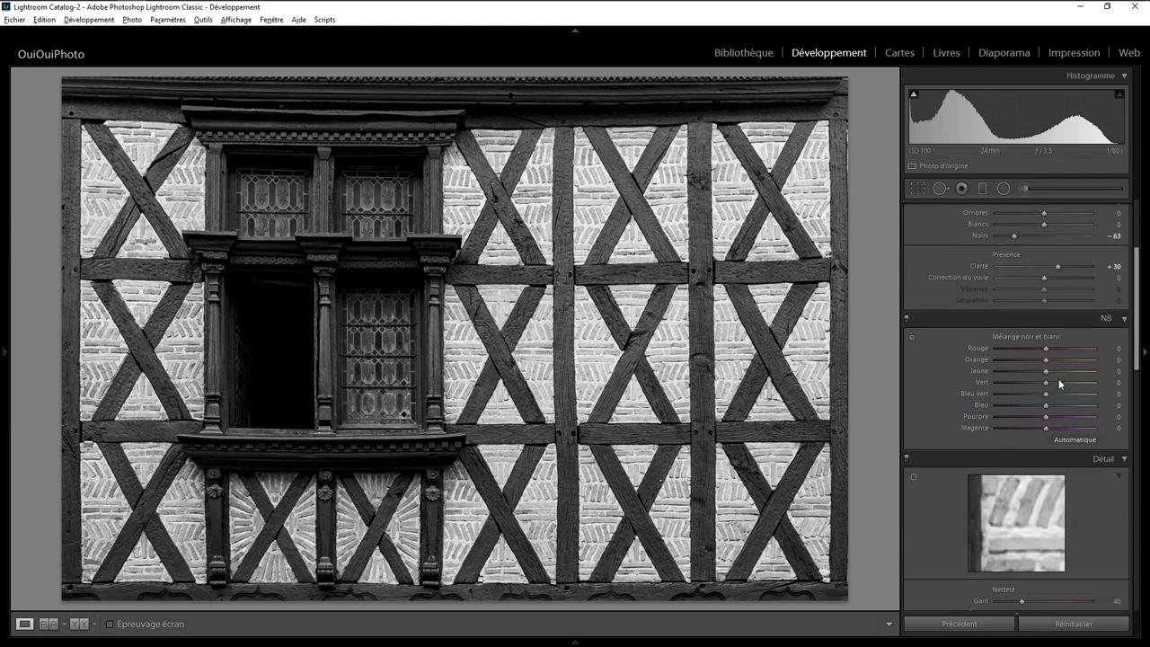
pyautogui.moveTo(1040, 359); pyautogui.dragTo(1019, 359)
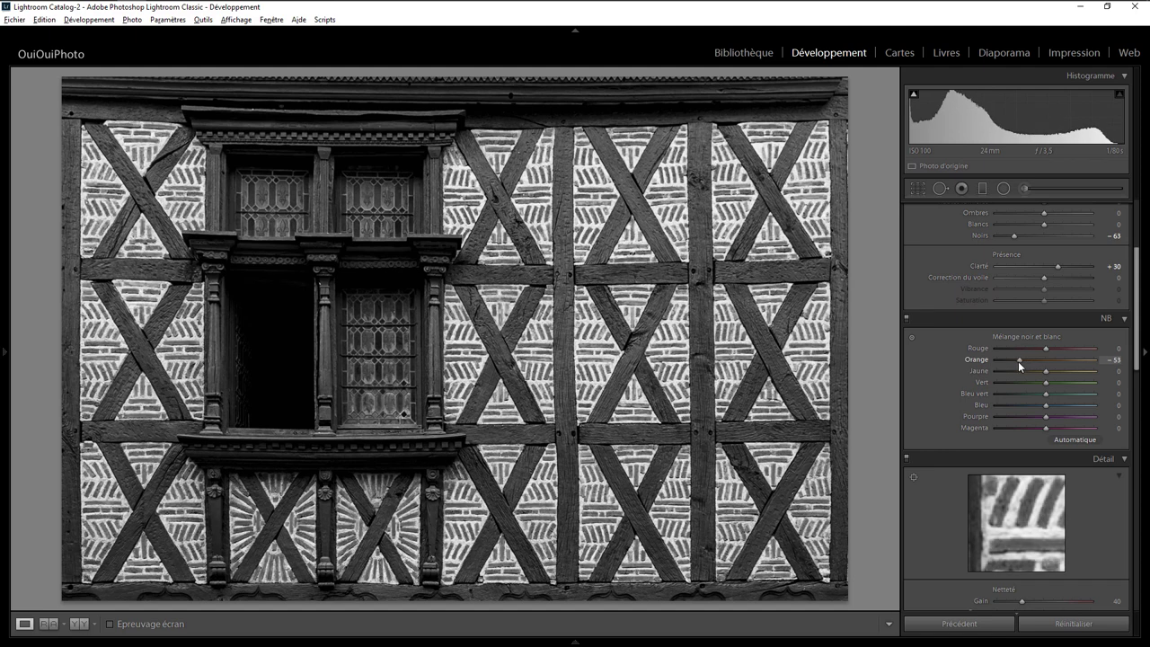
pyautogui.moveTo(1018, 361)
pyautogui.mouseDown()
pyautogui.moveTo(1003, 362)
pyautogui.moveTo(1013, 361)
pyautogui.mouseUp()
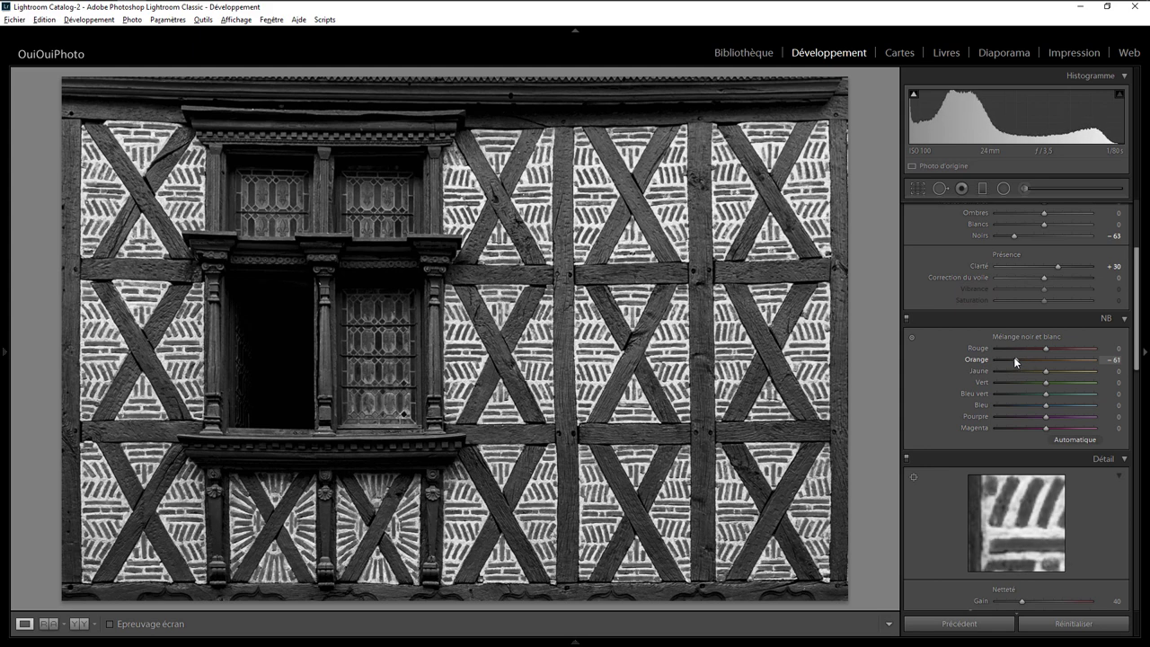
pyautogui.moveTo(1016, 360); pyautogui.dragTo(1015, 360)
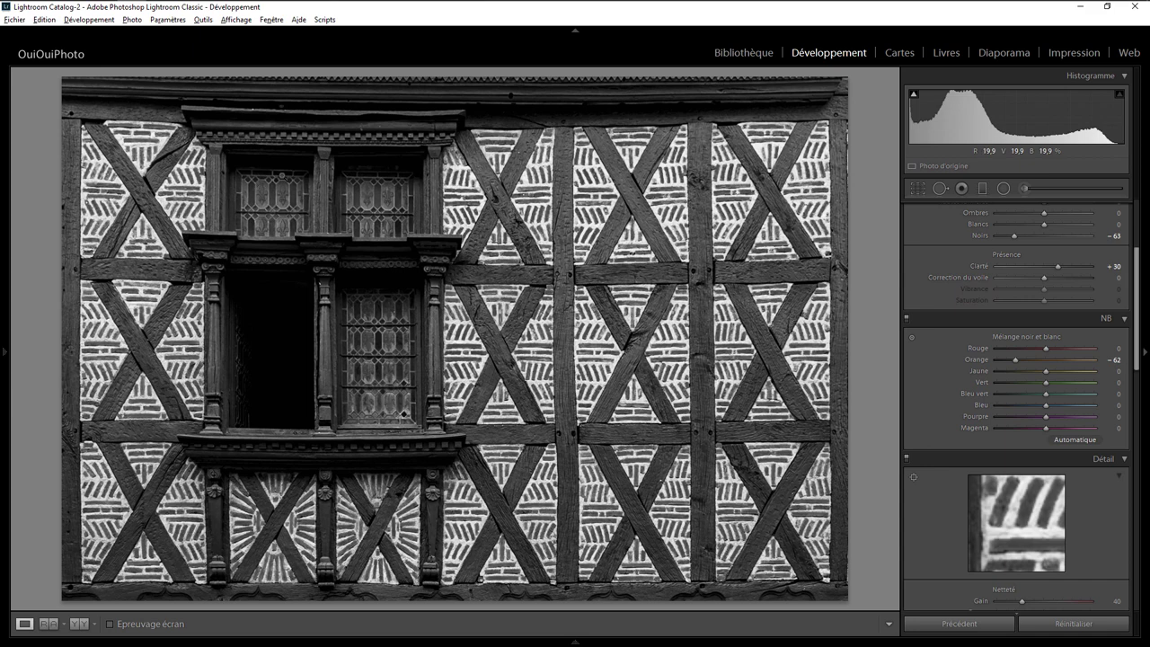
pyautogui.click(271, 195)
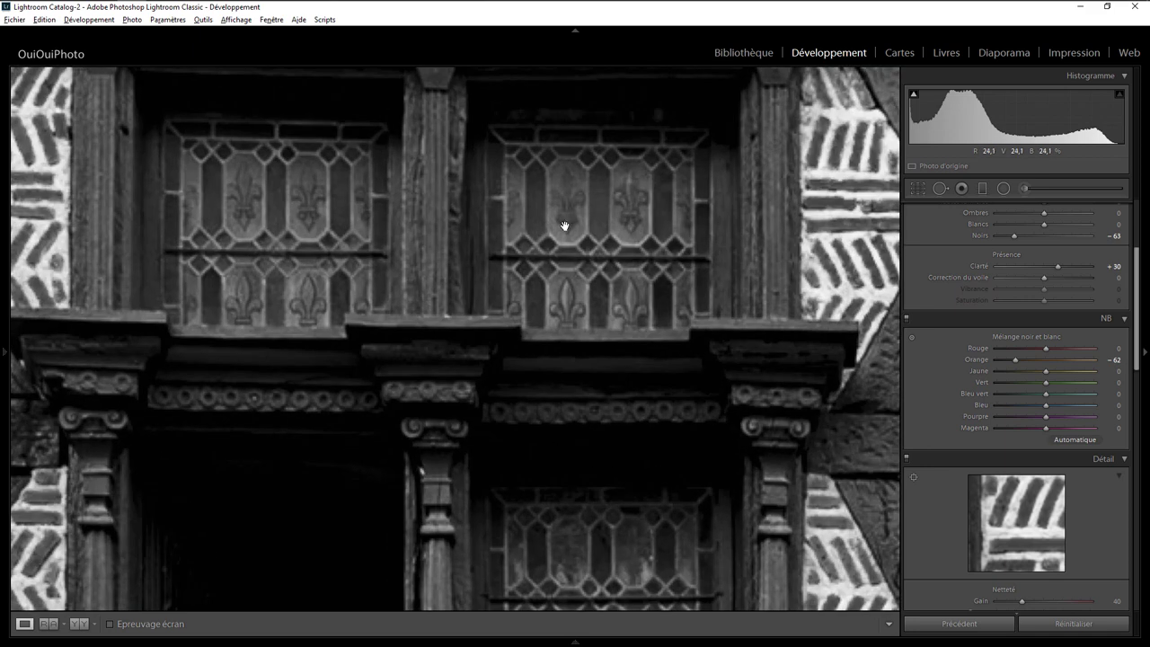
pyautogui.click(1025, 187)
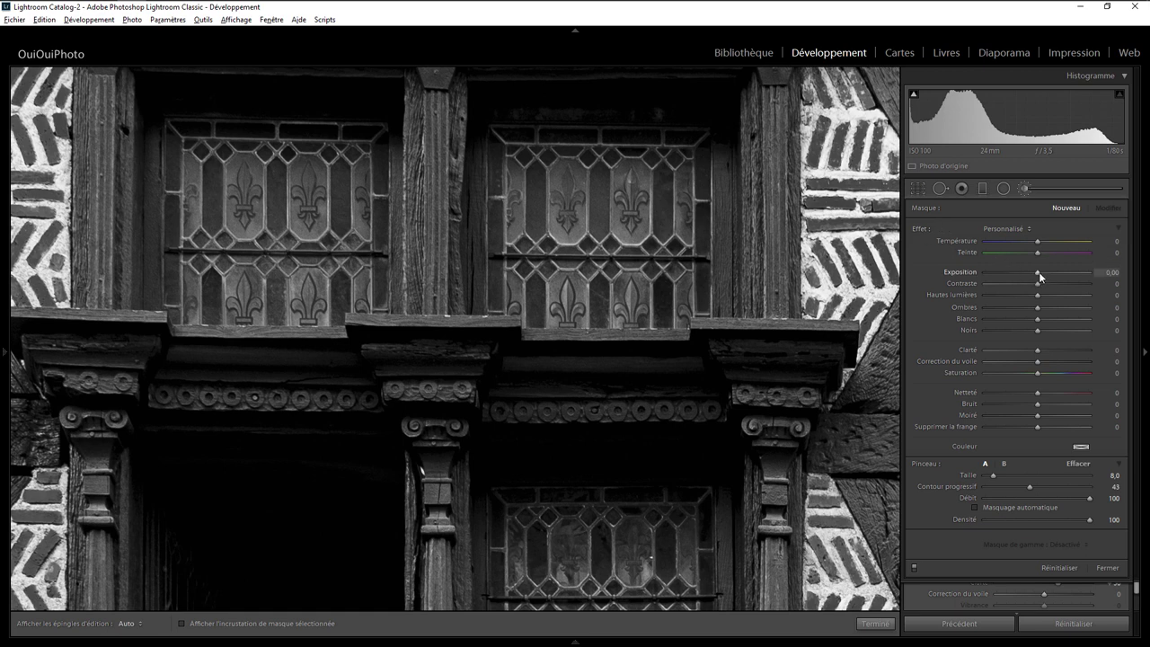
# Set brush Exposure to +0.62 and paint across the top of the upper-left window.
pyautogui.moveTo(1039, 272); pyautogui.dragTo(1049, 273)
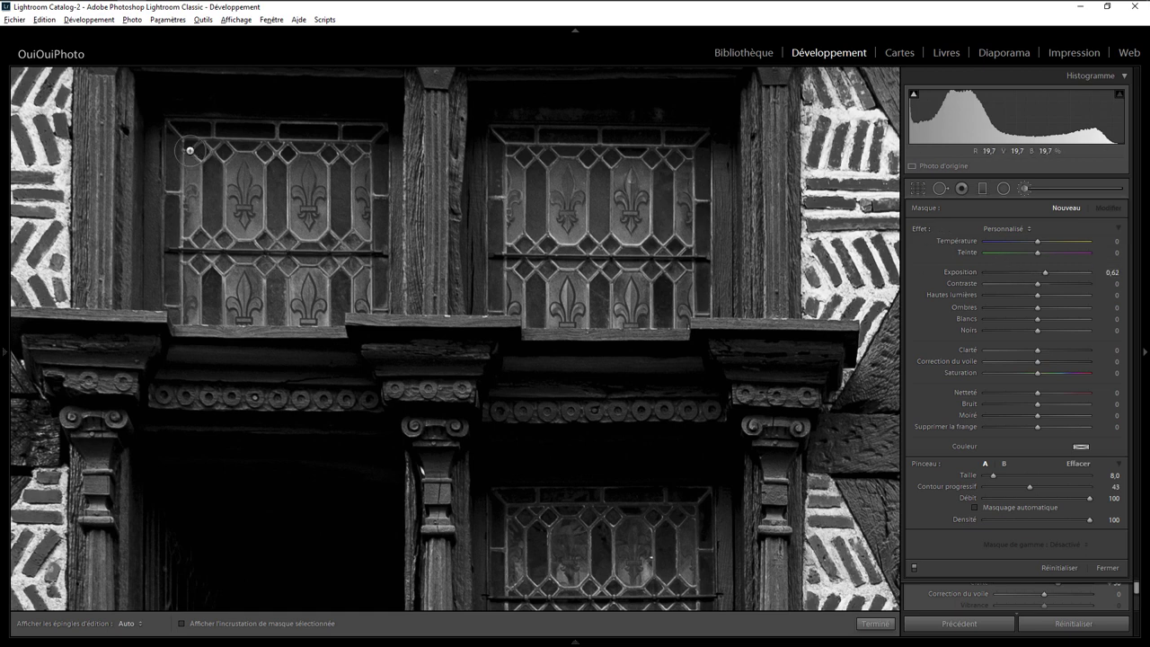
pyautogui.moveTo(184, 141)
pyautogui.mouseDown()
pyautogui.moveTo(374, 218)
pyautogui.moveTo(329, 303)
pyautogui.moveTo(173, 247)
pyautogui.moveTo(177, 144)
pyautogui.moveTo(288, 162)
pyautogui.moveTo(353, 223)
pyautogui.moveTo(314, 179)
pyautogui.moveTo(234, 188)
pyautogui.moveTo(270, 206)
pyautogui.moveTo(243, 206)
pyautogui.mouseUp()
# Show the red mask overlay and fill the gaps in the upper-left window's mask.
pyautogui.press('o')
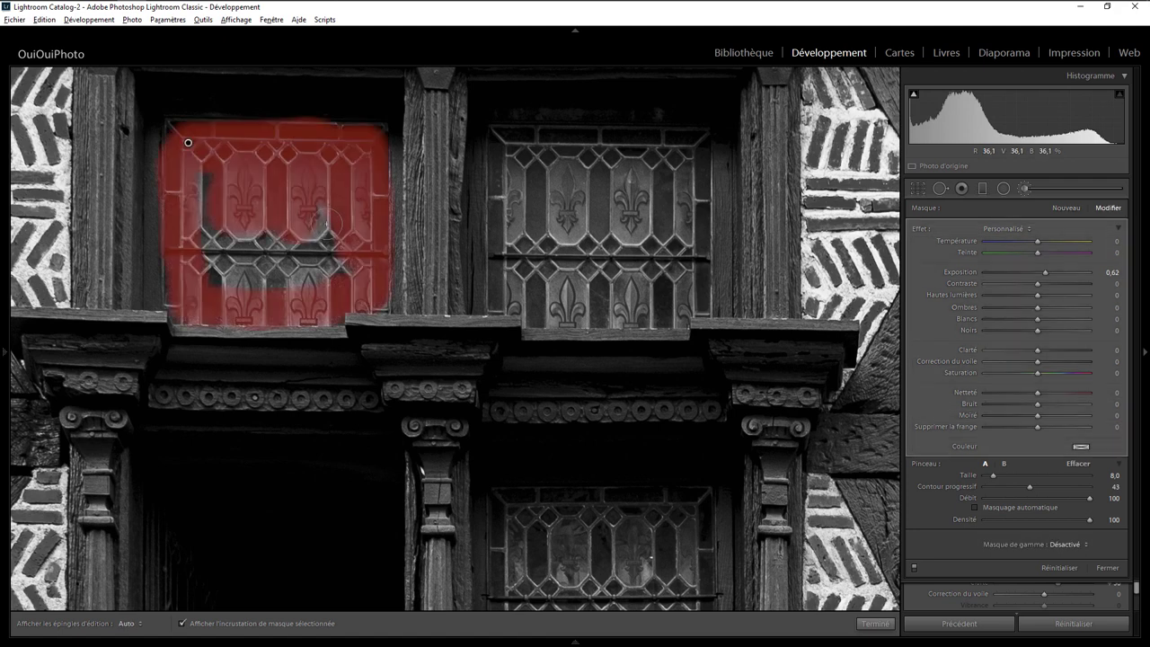
pyautogui.press('h')
pyautogui.moveTo(355, 254)
pyautogui.mouseDown()
pyautogui.moveTo(281, 269)
pyautogui.moveTo(251, 250)
pyautogui.moveTo(212, 180)
pyautogui.moveTo(214, 277)
pyautogui.mouseUp()
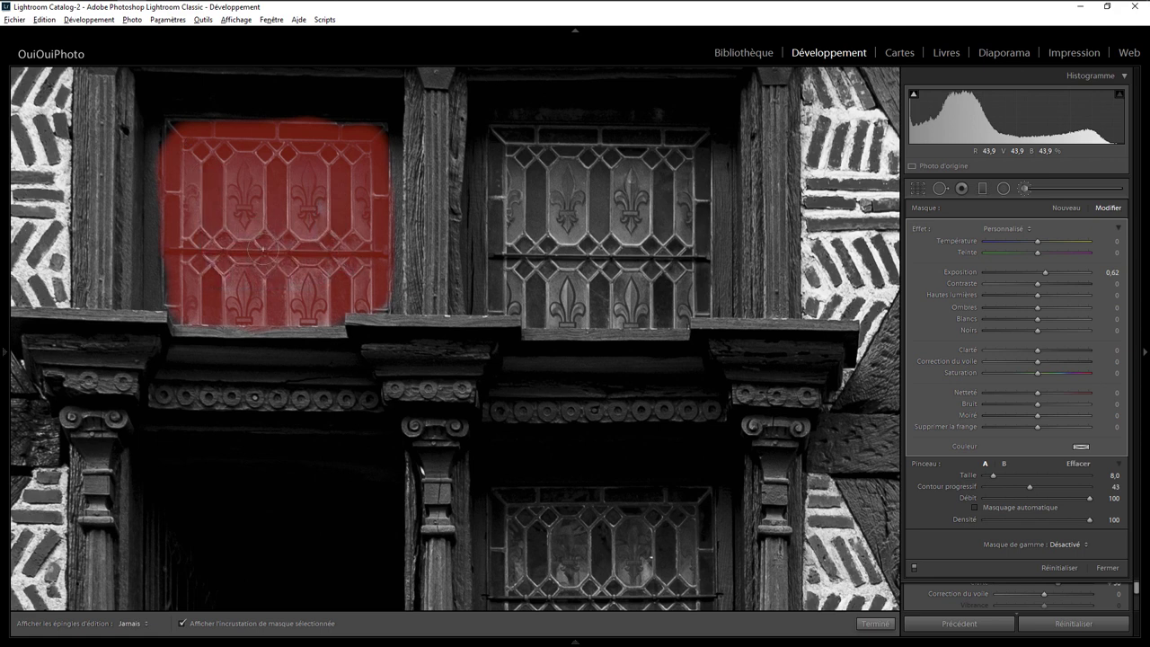
pyautogui.press('h')
# Paint the +0.62 exposure brightening across the whole upper-right window.
pyautogui.moveTo(494, 144)
pyautogui.mouseDown()
pyautogui.moveTo(606, 155)
pyautogui.moveTo(696, 149)
pyautogui.moveTo(561, 145)
pyautogui.moveTo(526, 163)
pyautogui.moveTo(503, 189)
pyautogui.moveTo(503, 301)
pyautogui.moveTo(690, 305)
pyautogui.moveTo(693, 180)
pyautogui.moveTo(697, 203)
pyautogui.mouseUp()
pyautogui.moveTo(690, 293)
pyautogui.mouseDown()
pyautogui.moveTo(669, 180)
pyautogui.moveTo(539, 184)
pyautogui.moveTo(544, 260)
pyautogui.moveTo(579, 274)
pyautogui.moveTo(628, 216)
pyautogui.moveTo(641, 270)
pyautogui.moveTo(600, 267)
pyautogui.mouseUp()
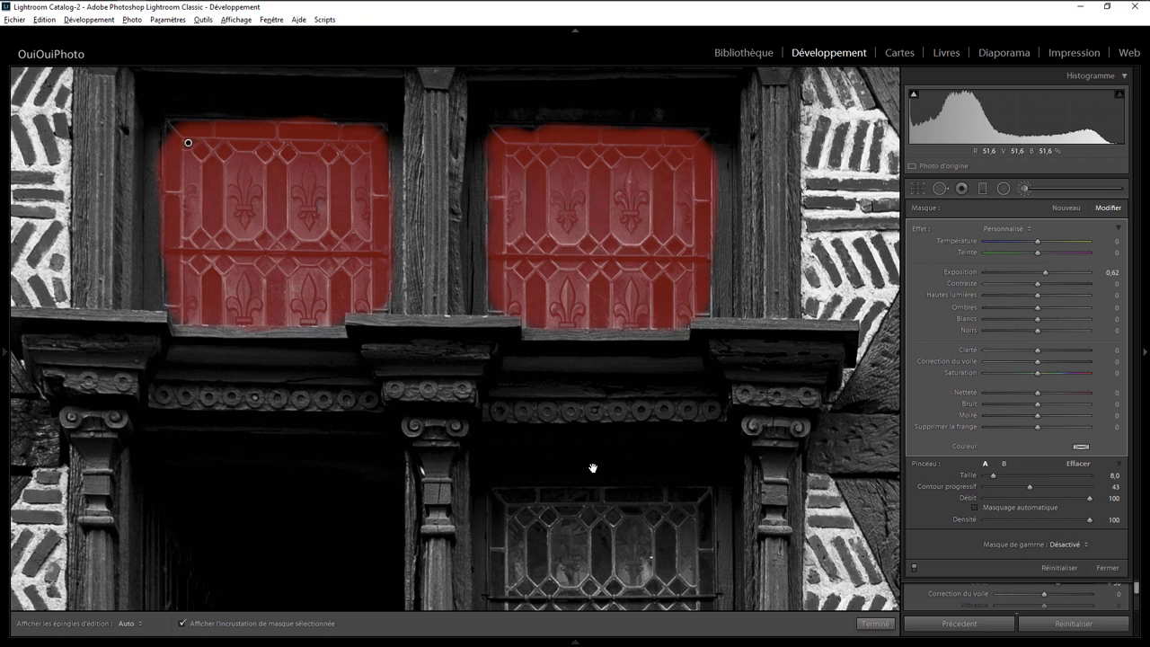
pyautogui.moveTo(543, 490)
pyautogui.mouseDown()
pyautogui.moveTo(546, 277)
pyautogui.moveTo(532, 186)
pyautogui.mouseUp()
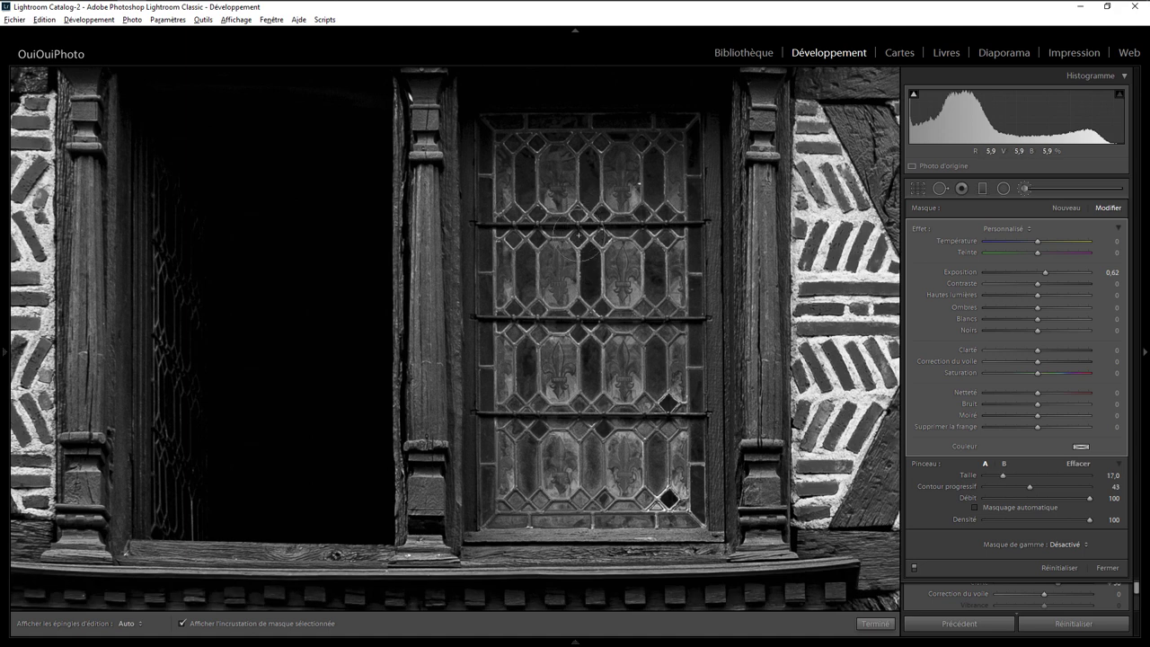
# Paint the brightening down the length of the lower leaded window.
pyautogui.scroll(5, 579, 251)
pyautogui.scroll(-1, 579, 247)
pyautogui.press('h')
pyautogui.moveTo(584, 184); pyautogui.dragTo(584, 440)
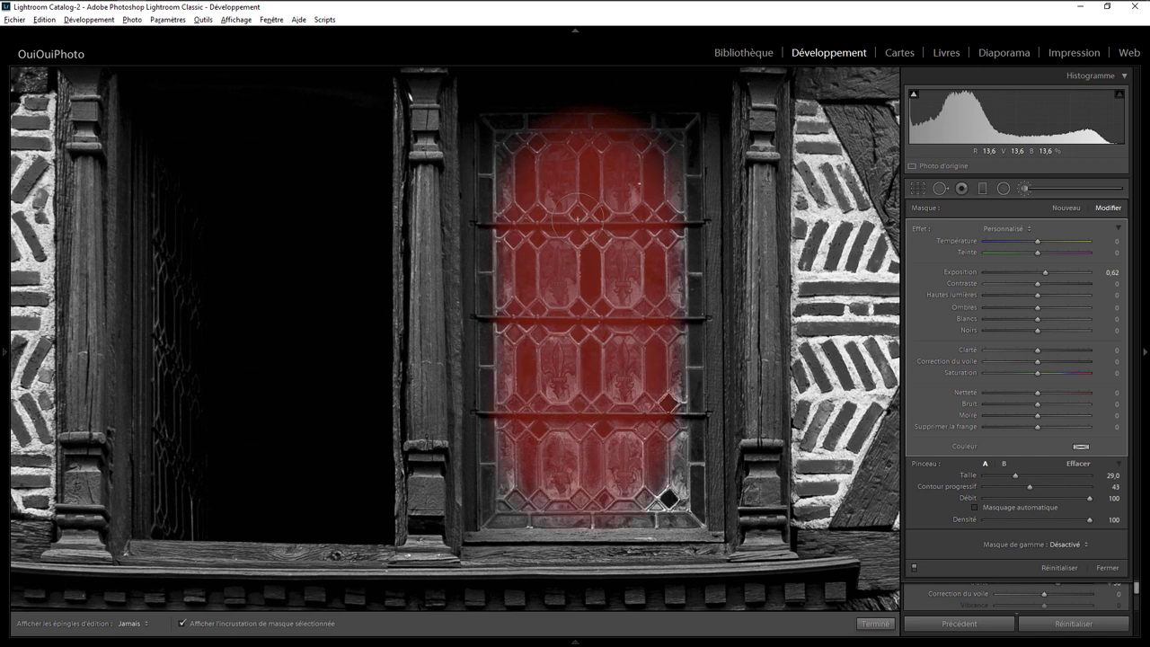
# Shrink the brush to size 8, paint the lower window's top edge, and hide the overlay.
pyautogui.press('h')
pyautogui.scroll(-4, 557, 193)
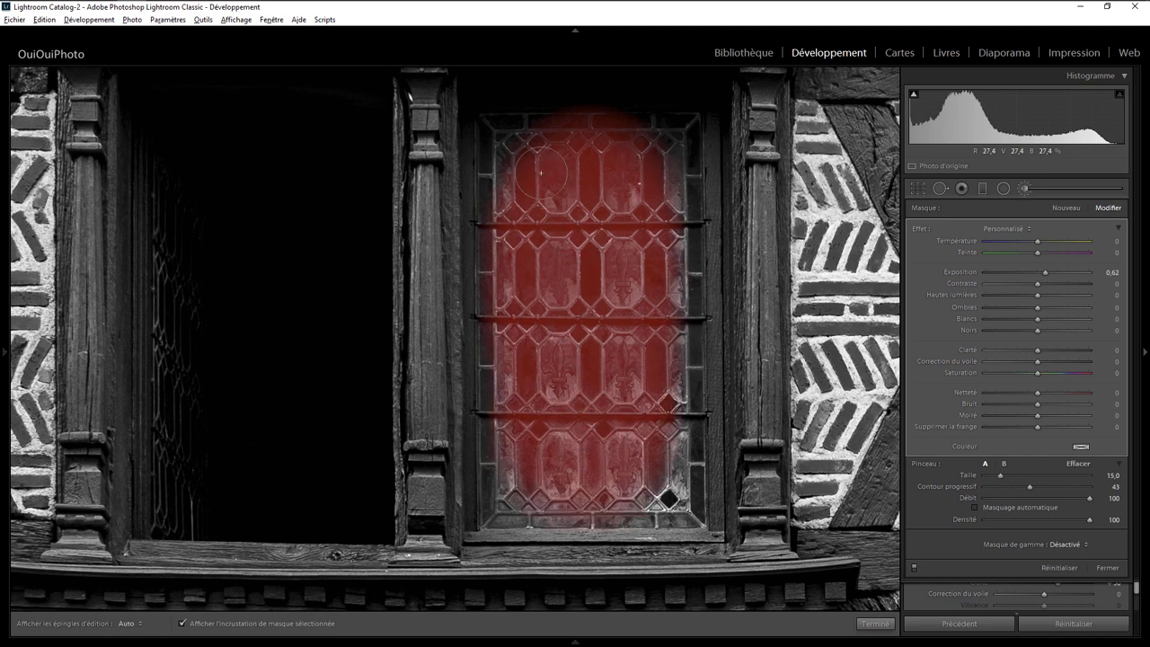
pyautogui.scroll(-2, 540, 173)
pyautogui.press('h')
pyautogui.moveTo(485, 135)
pyautogui.mouseDown()
pyautogui.moveTo(687, 133)
pyautogui.moveTo(691, 223)
pyautogui.moveTo(691, 510)
pyautogui.moveTo(485, 514)
pyautogui.moveTo(499, 161)
pyautogui.moveTo(667, 171)
pyautogui.mouseUp()
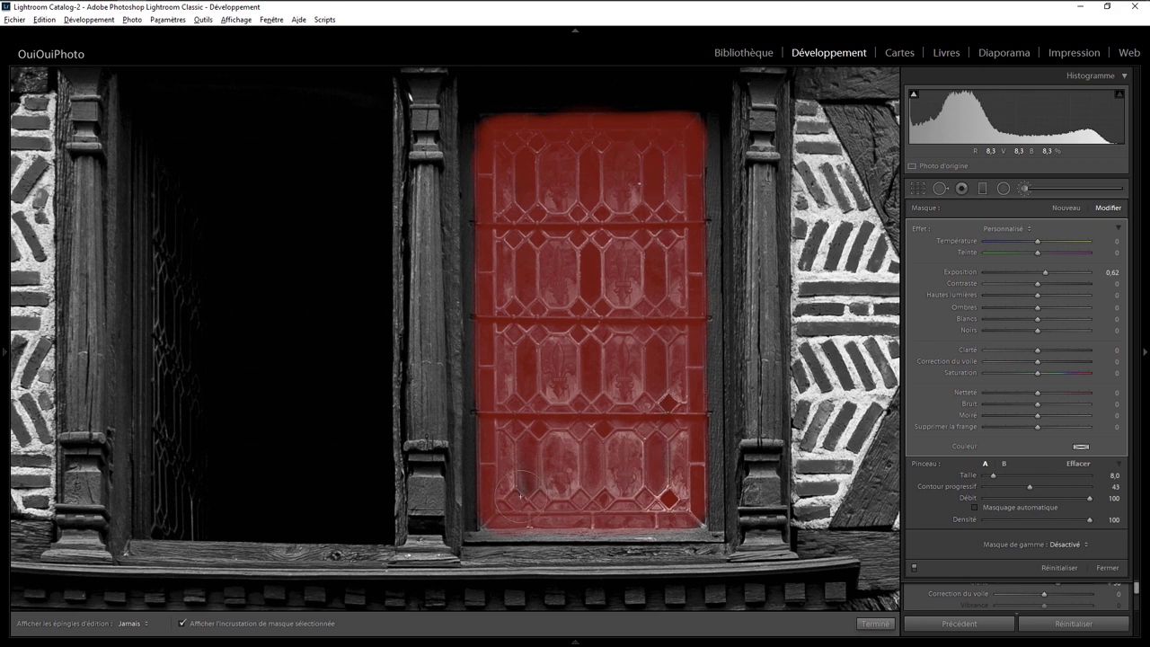
pyautogui.press('h')
pyautogui.press('o')
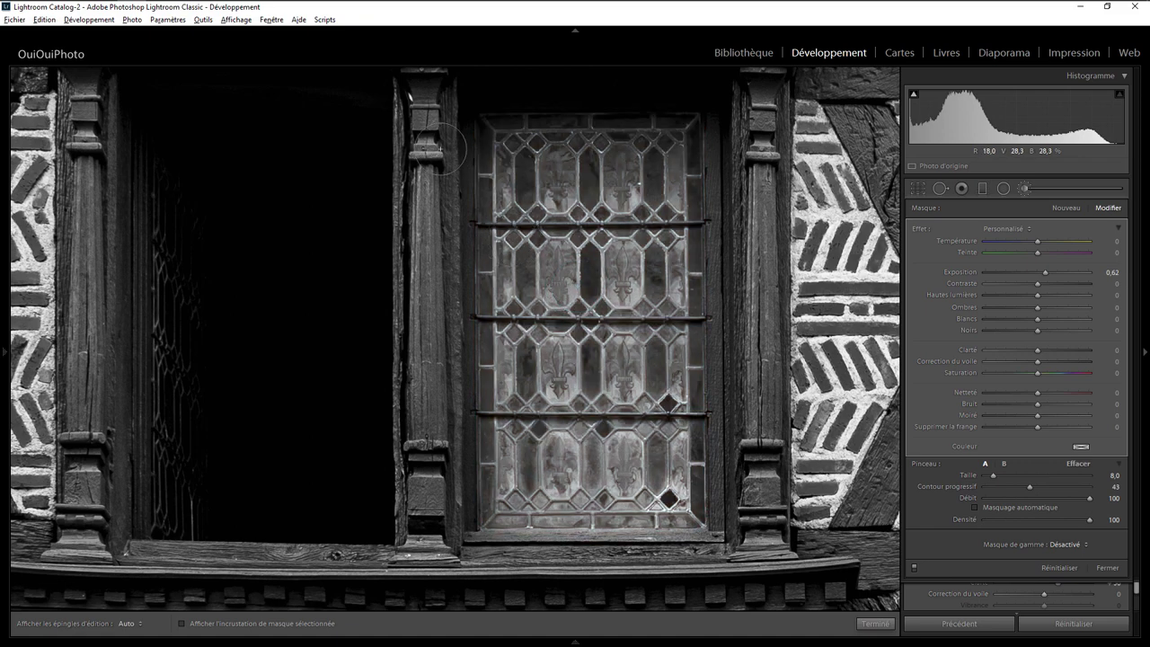
pyautogui.moveTo(458, 171)
pyautogui.mouseDown()
pyautogui.moveTo(482, 508)
pyautogui.moveTo(457, 582)
pyautogui.mouseUp()
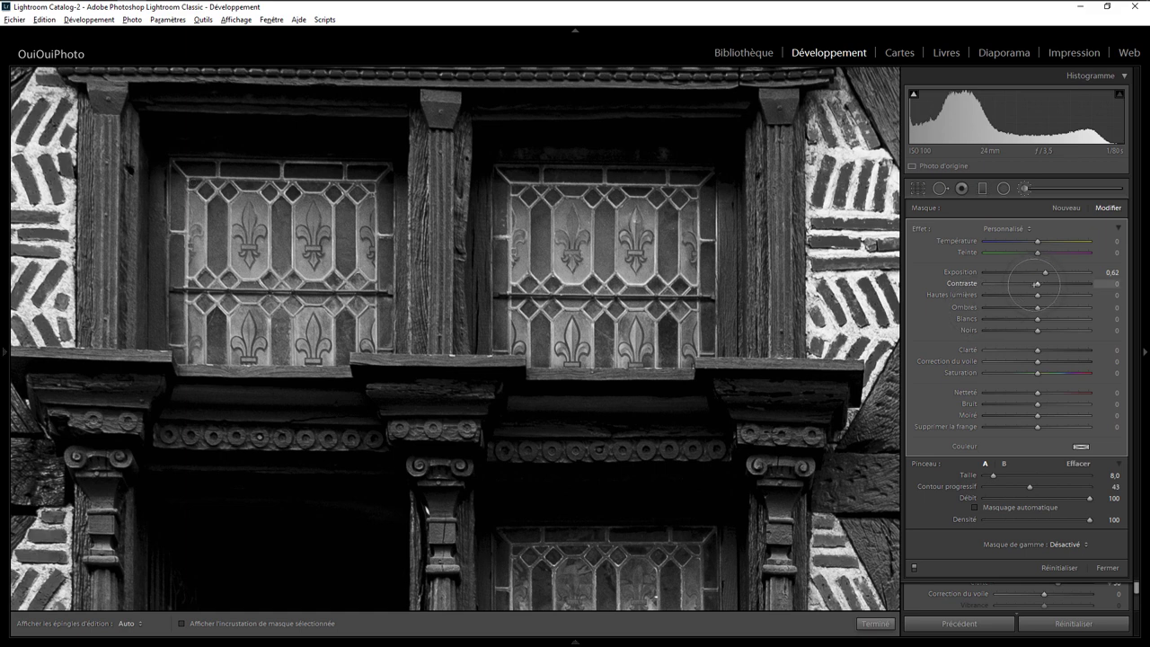
# Raise the window mask's Contrast to 70 and Highlights to 32.
pyautogui.moveTo(1038, 284); pyautogui.dragTo(1066, 283)
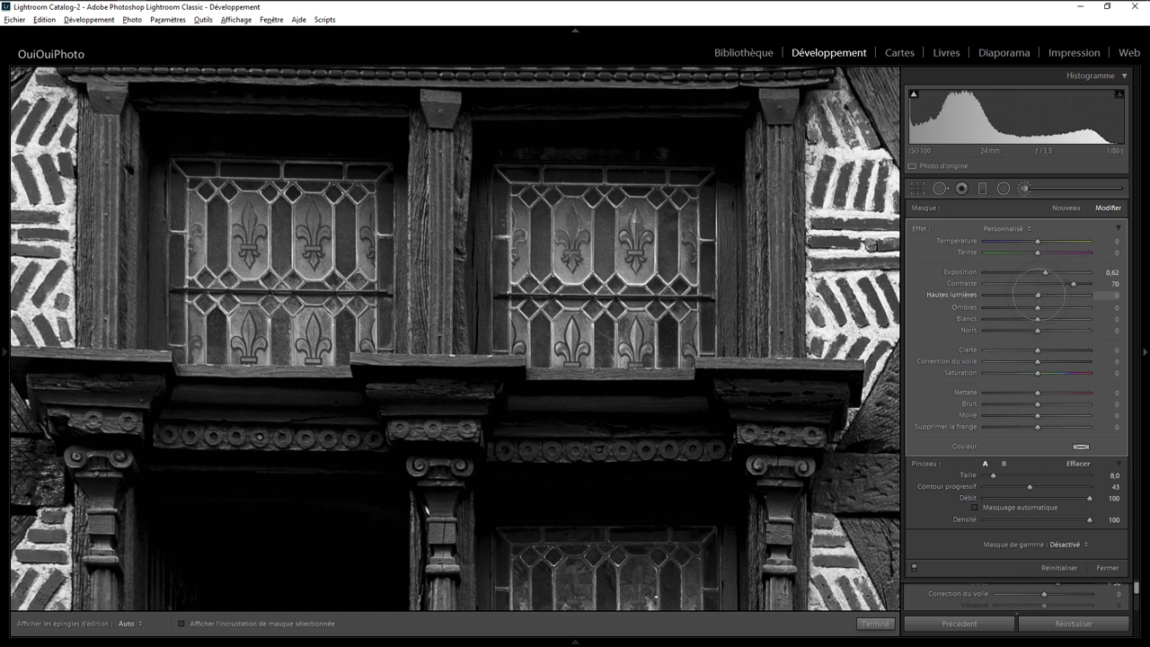
pyautogui.moveTo(1037, 293)
pyautogui.mouseDown()
pyautogui.moveTo(1071, 293)
pyautogui.moveTo(1053, 293)
pyautogui.mouseUp()
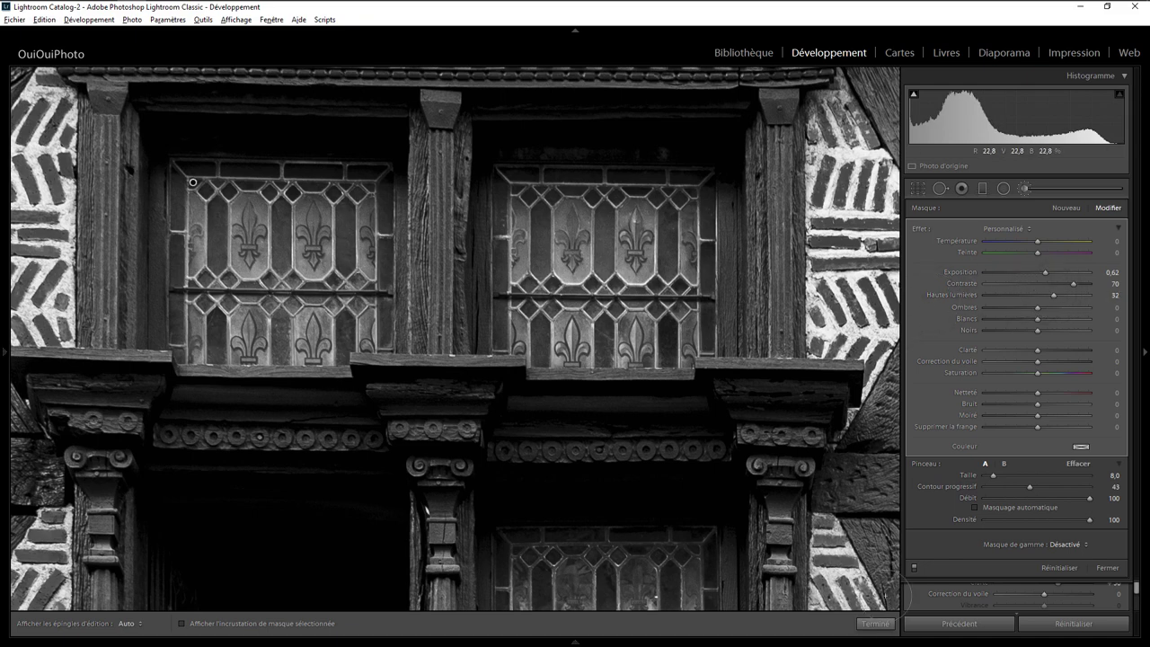
# Close the brush, return to the full-facade view, and reopen the Adjustment Brush at Exposure 0.62.
pyautogui.press('t')
pyautogui.press('k')
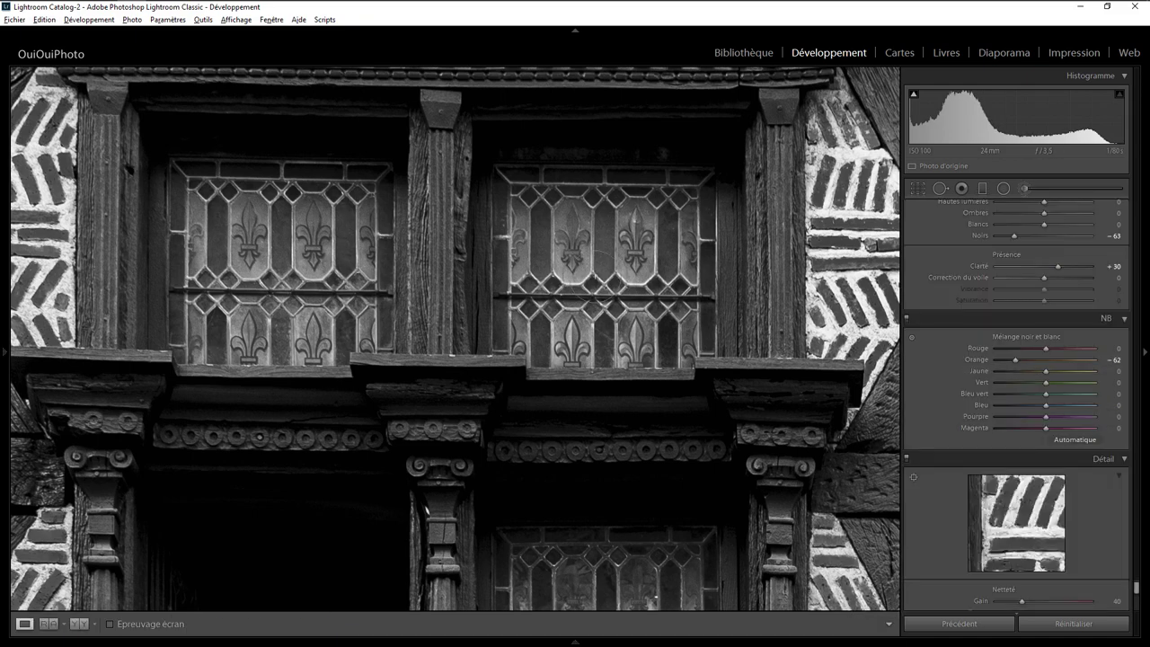
pyautogui.hotkey('ctrl', '-')
pyautogui.hotkey('ctrl', '-')
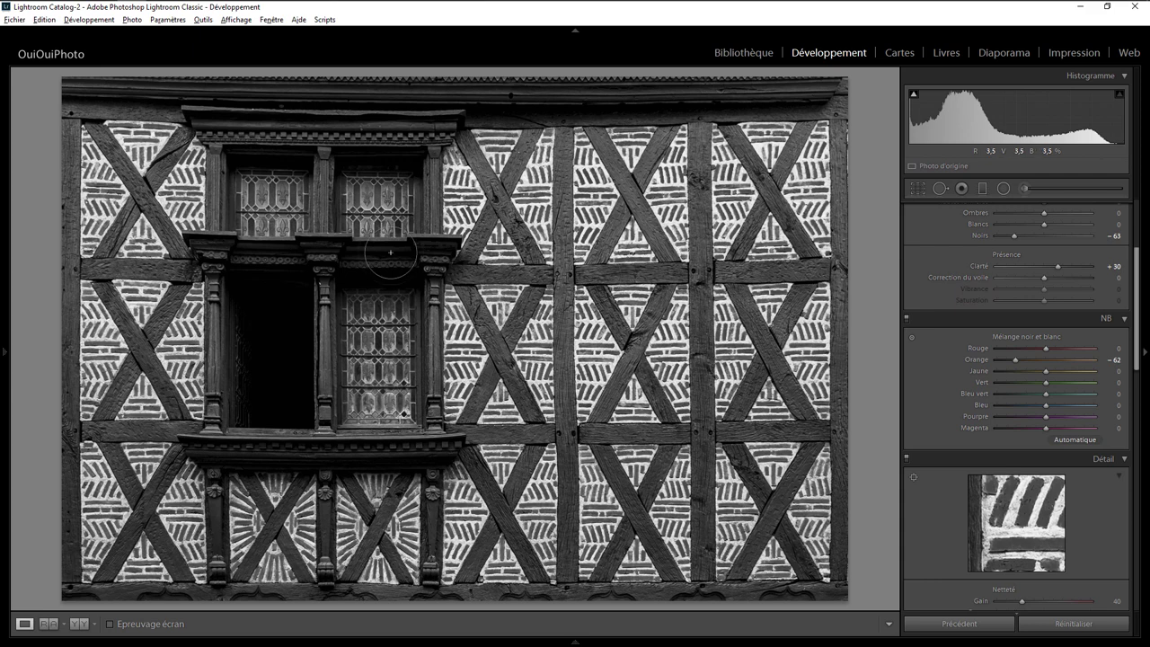
pyautogui.click(287, 177)
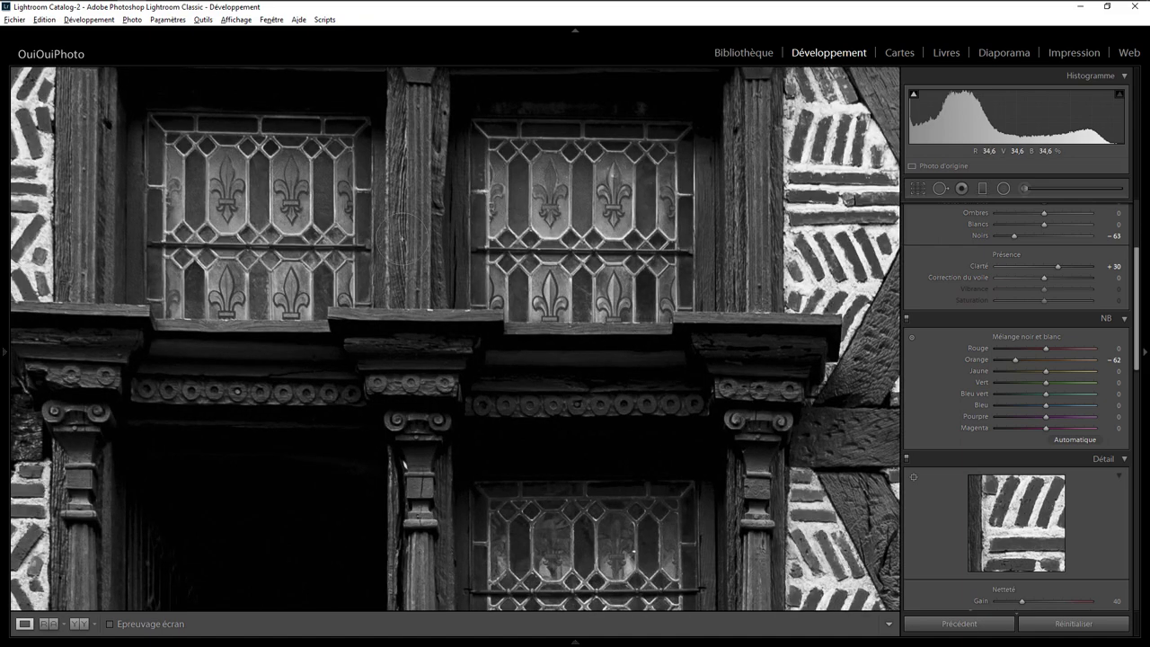
pyautogui.press('z')
pyautogui.click(1023, 187)
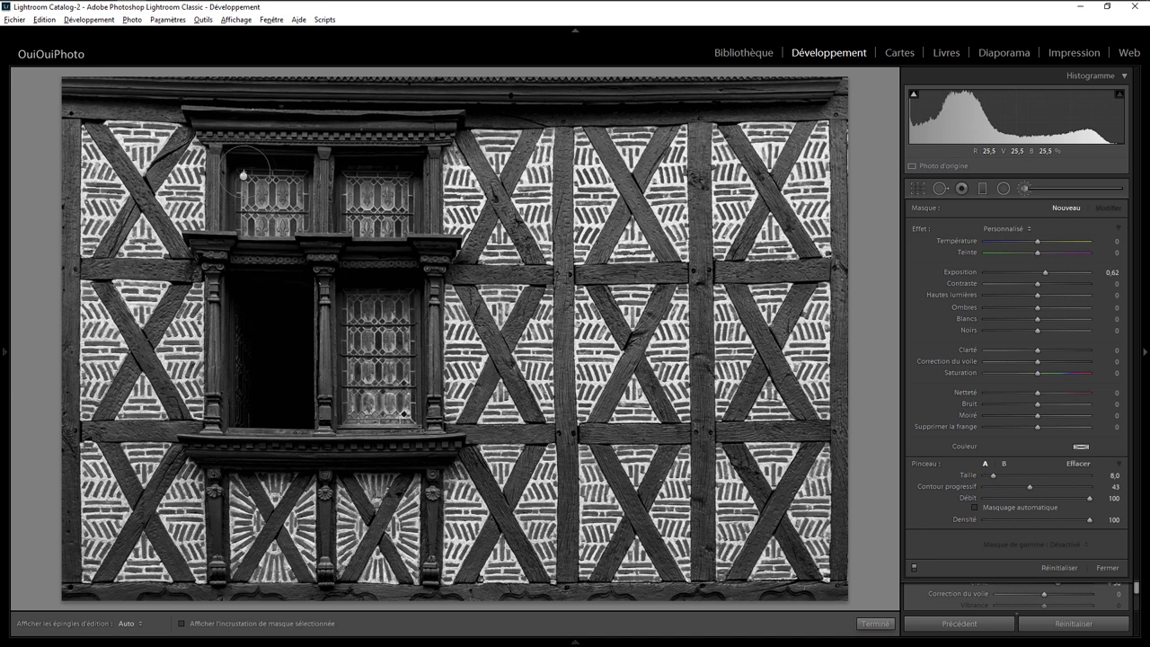
# Raise the window brush mask to Whites 42 and Contrast 87, then close the brush.
pyautogui.click(242, 175)
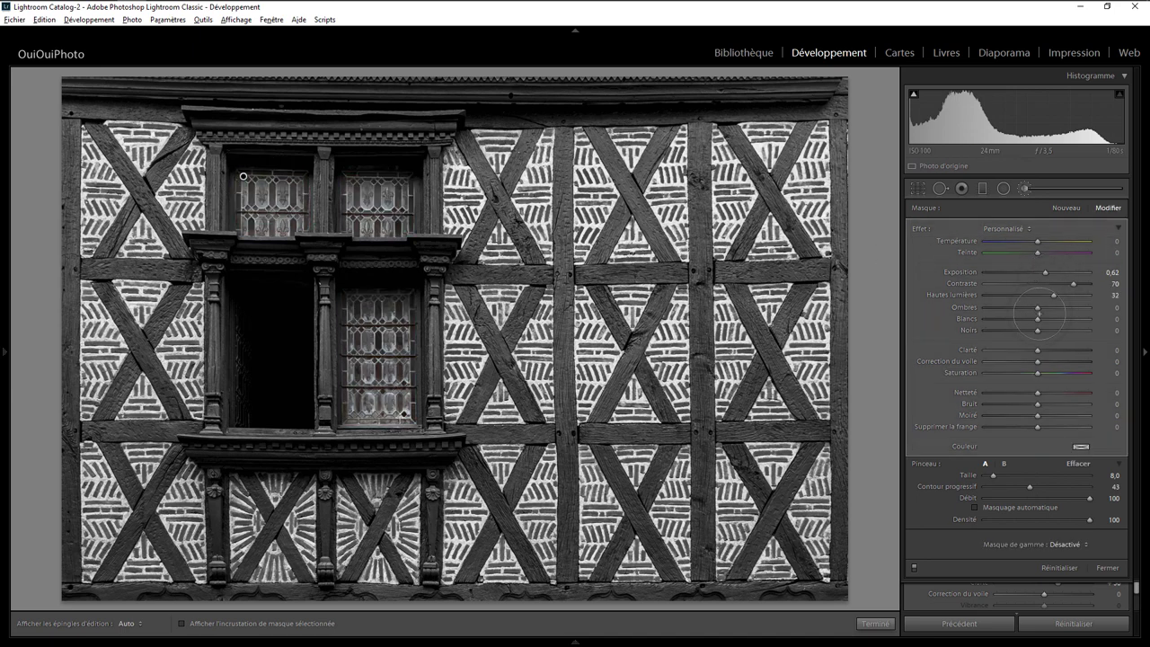
pyautogui.moveTo(1038, 319)
pyautogui.mouseDown()
pyautogui.moveTo(1058, 319)
pyautogui.moveTo(1093, 282)
pyautogui.mouseUp()
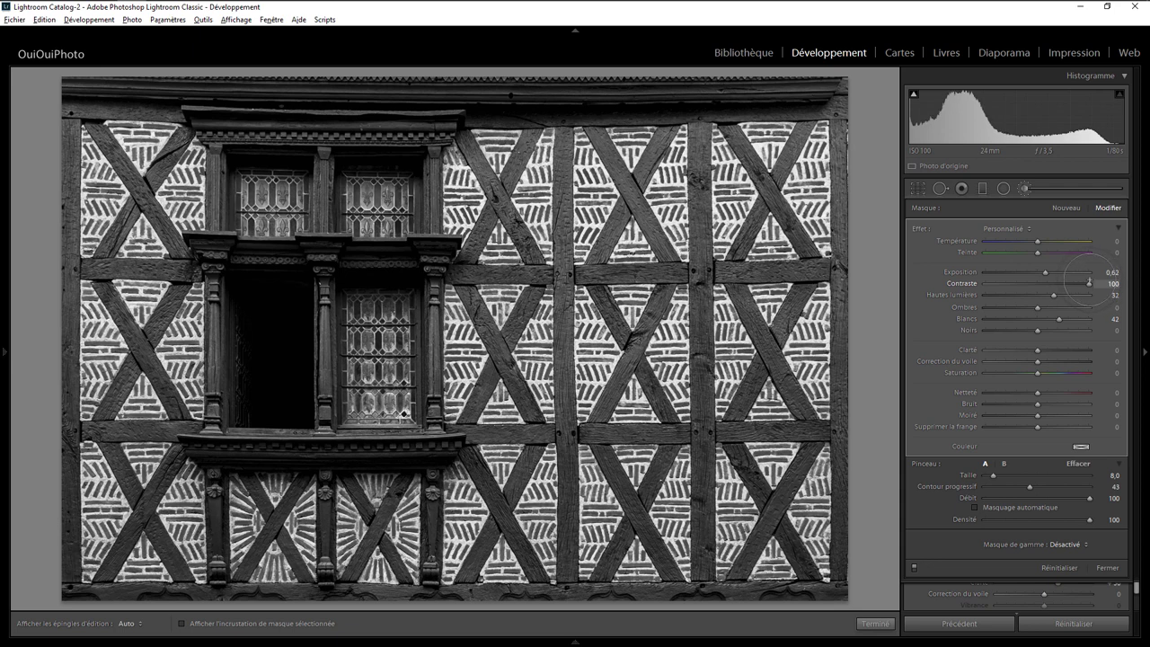
pyautogui.moveTo(1089, 282); pyautogui.dragTo(1087, 282)
pyautogui.click(1108, 565)
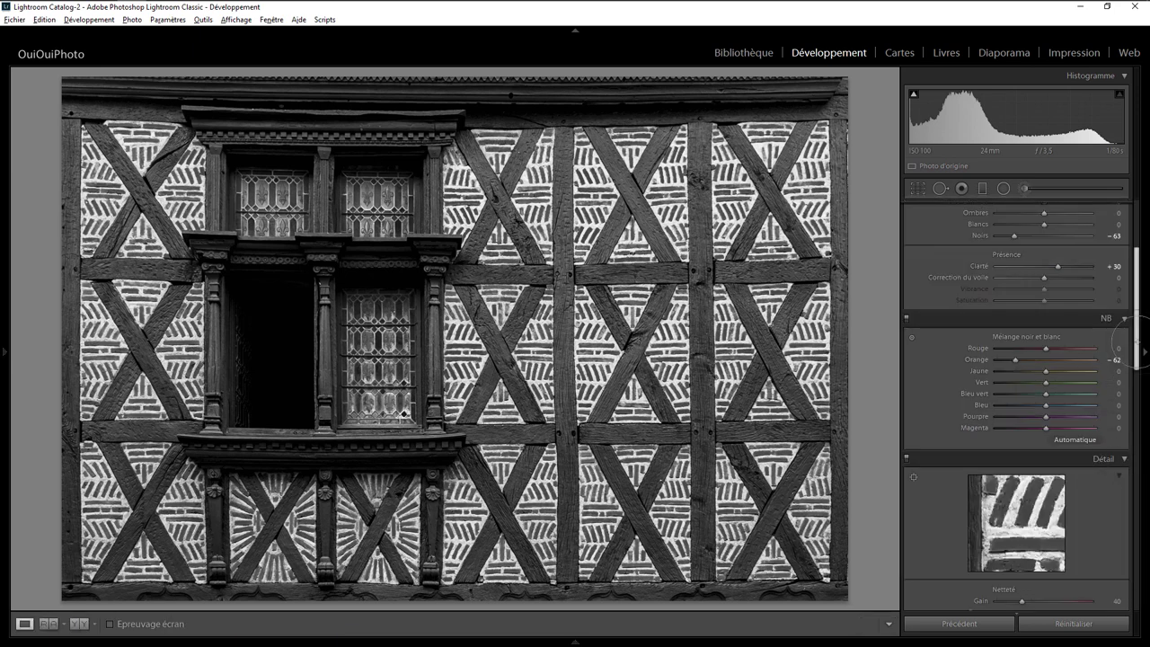
# Level the facade with a guided Upright line drawn along its top edge.
pyautogui.scroll(-5, 1113, 377)
pyautogui.scroll(-5, 1096, 413)
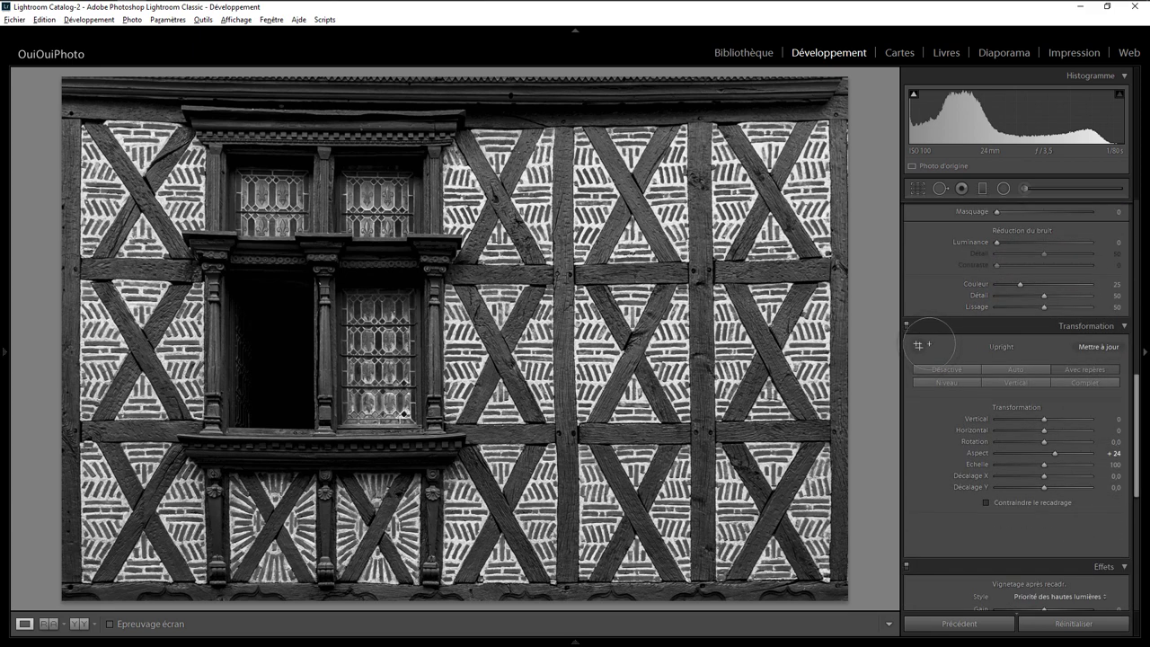
pyautogui.click(918, 344)
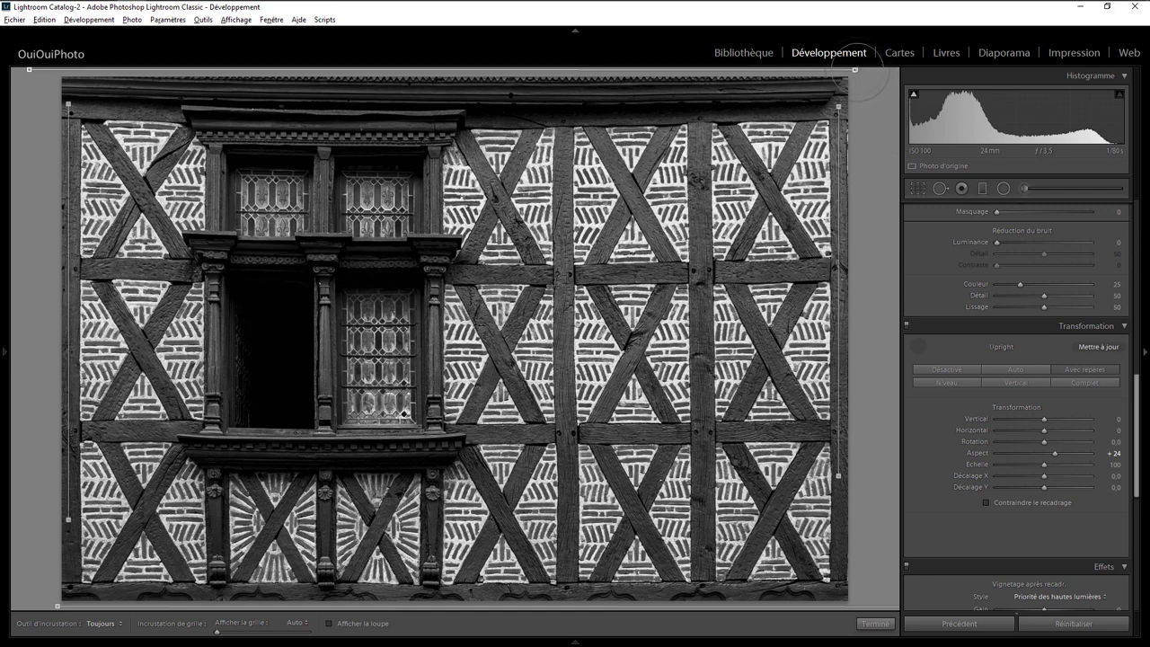
pyautogui.moveTo(854, 69); pyautogui.dragTo(857, 70)
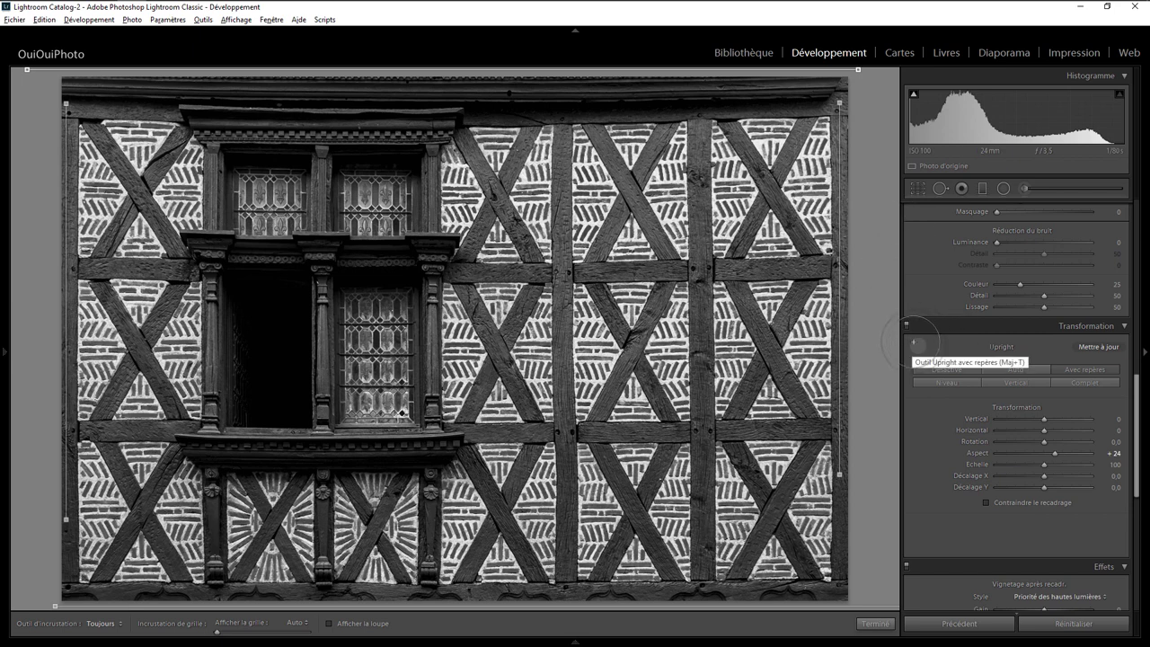
pyautogui.click(918, 344)
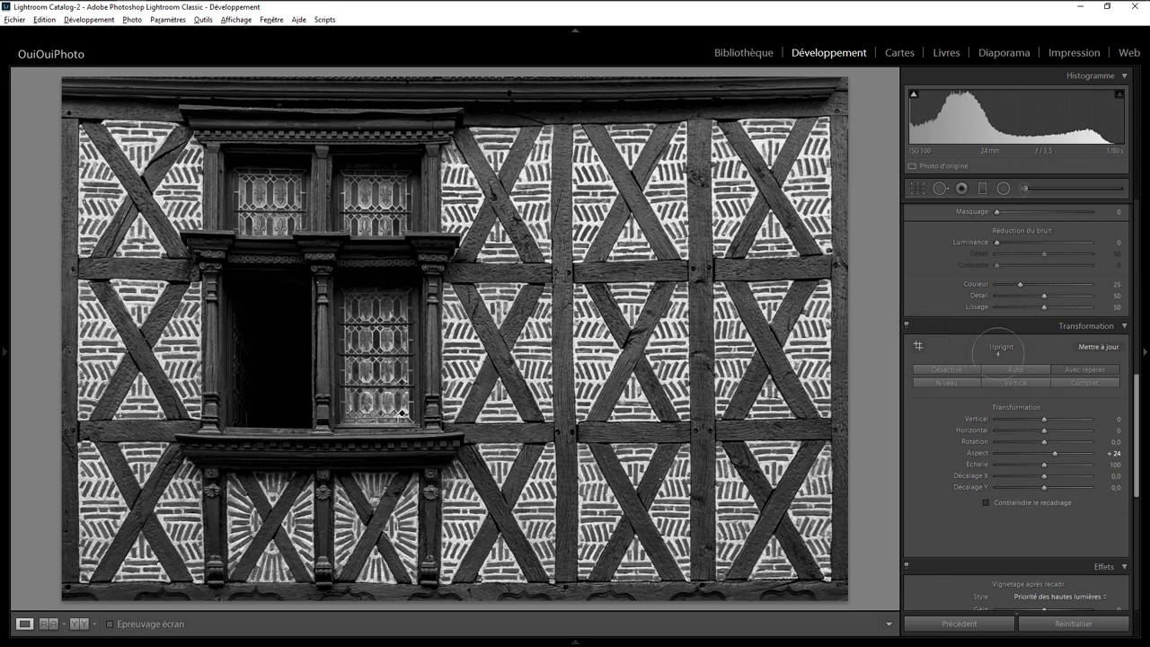
# Pick up the white-balance eyedropper from the Basic panel.
pyautogui.scroll(4, 1133, 377)
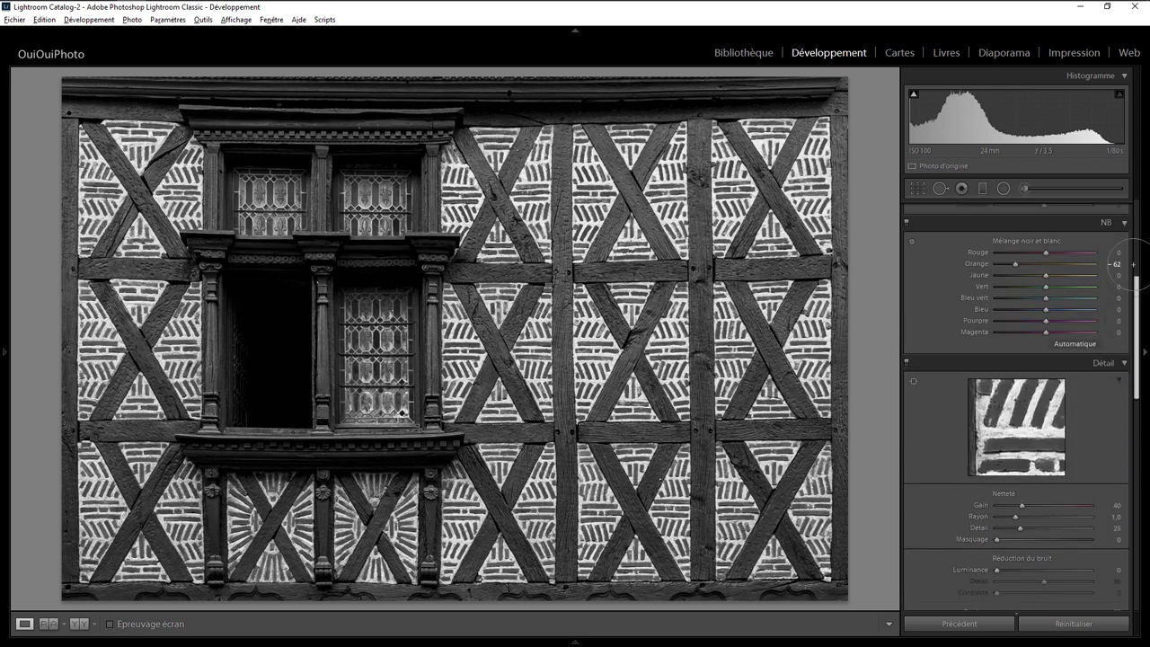
pyautogui.scroll(4, 1134, 377)
pyautogui.scroll(2, 1134, 377)
pyautogui.click(919, 238)
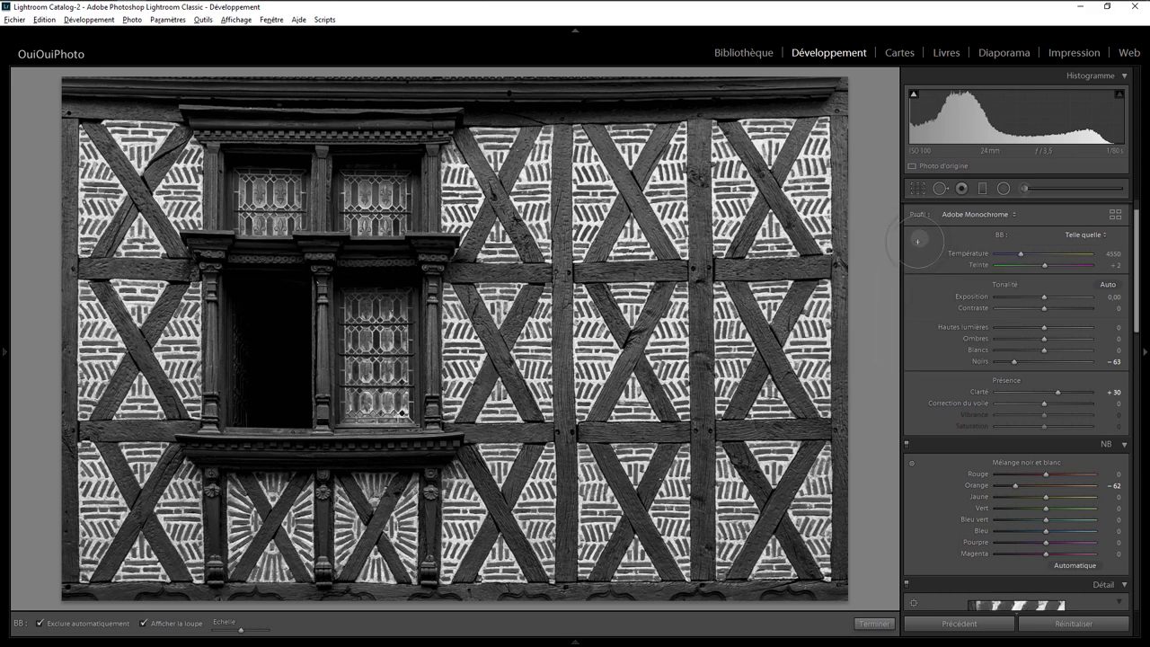
# Return the white-balance eyedropper to its slot without sampling.
pyautogui.click(919, 238)
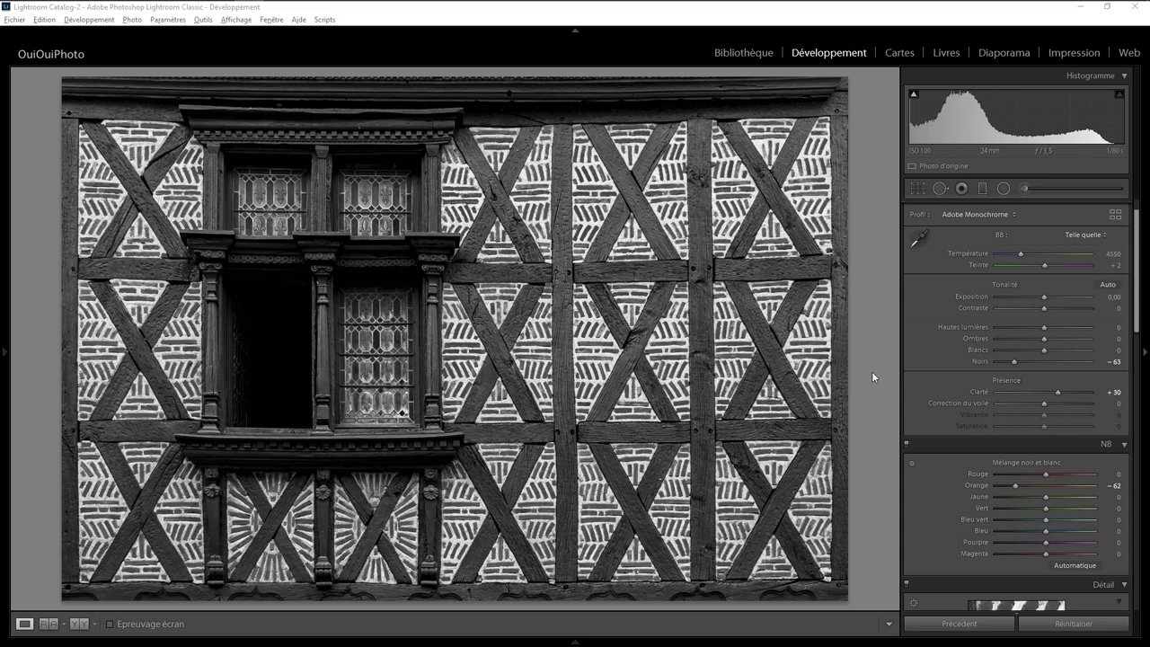
# Toggle twice between the original colour Before view and the black-and-white edit, ending on the edit.
pyautogui.press('\\')
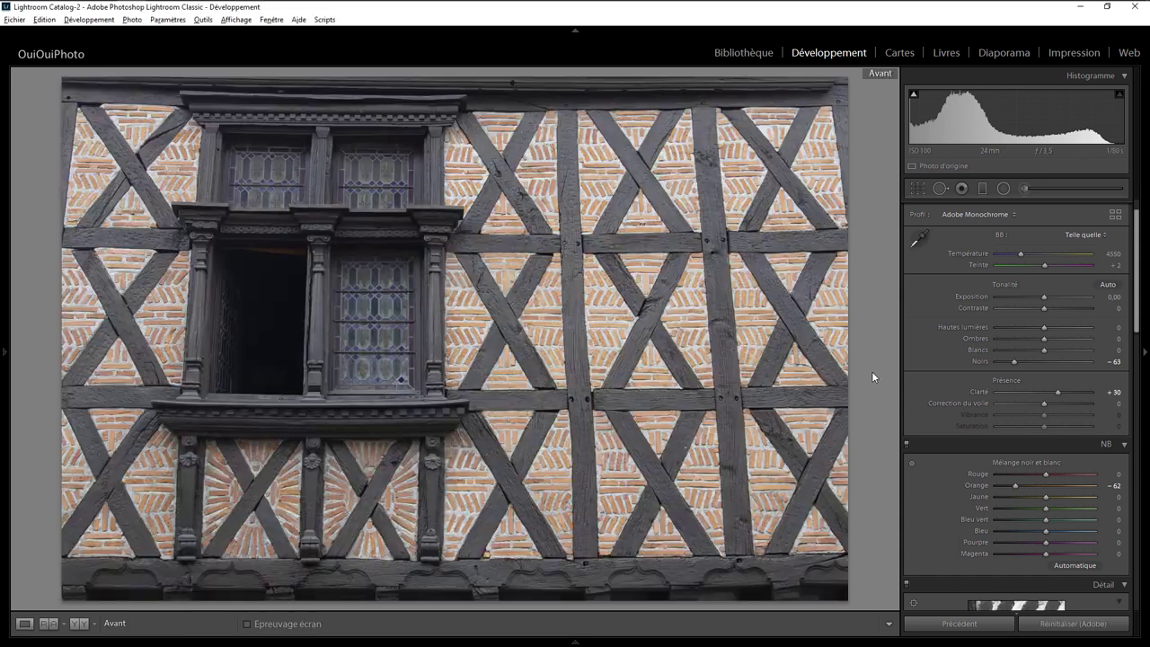
pyautogui.press('\\')
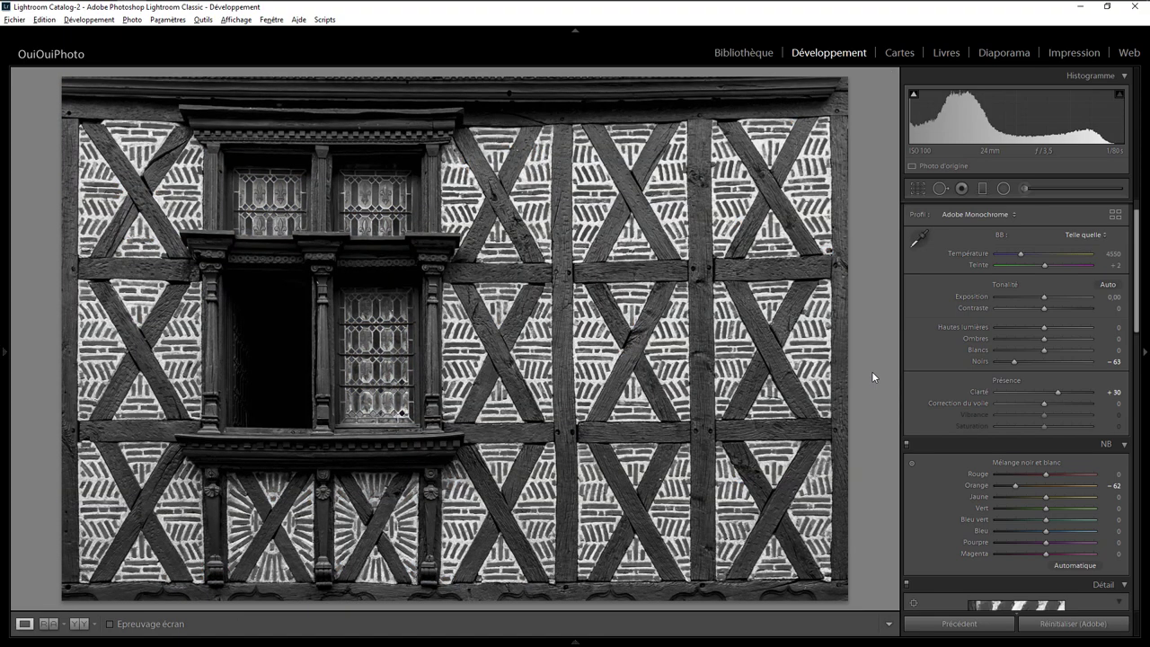
pyautogui.press('\\')
pyautogui.press('\\')
pyautogui.press('\\')
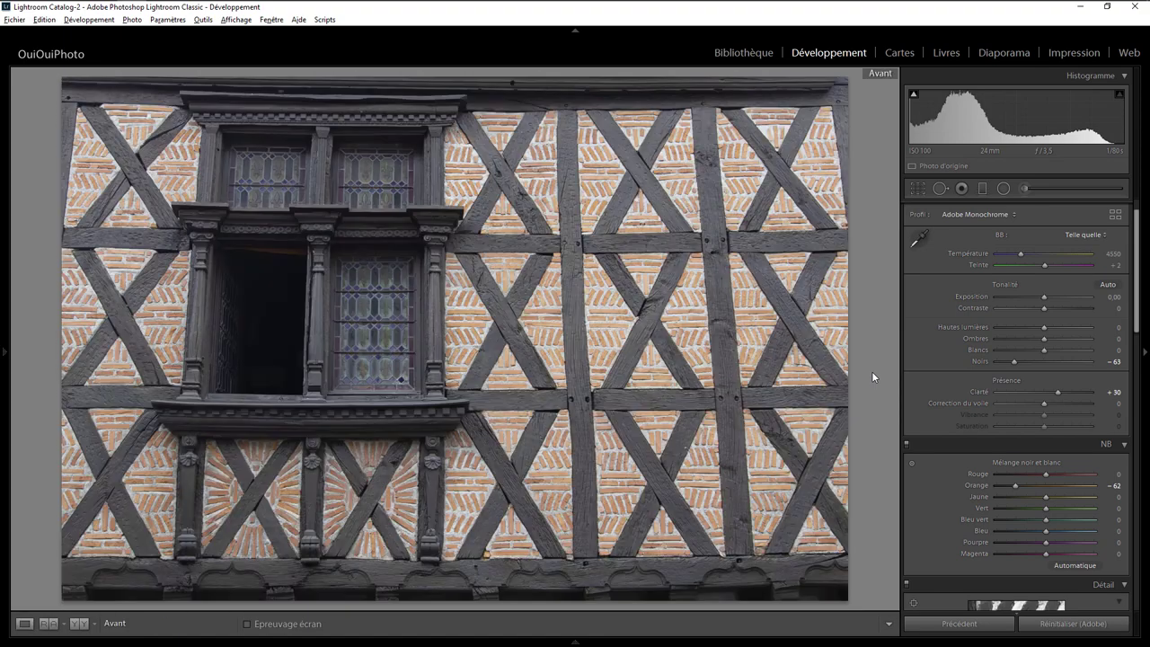
pyautogui.press('\\')
pyautogui.press('\\')
pyautogui.press('\\')
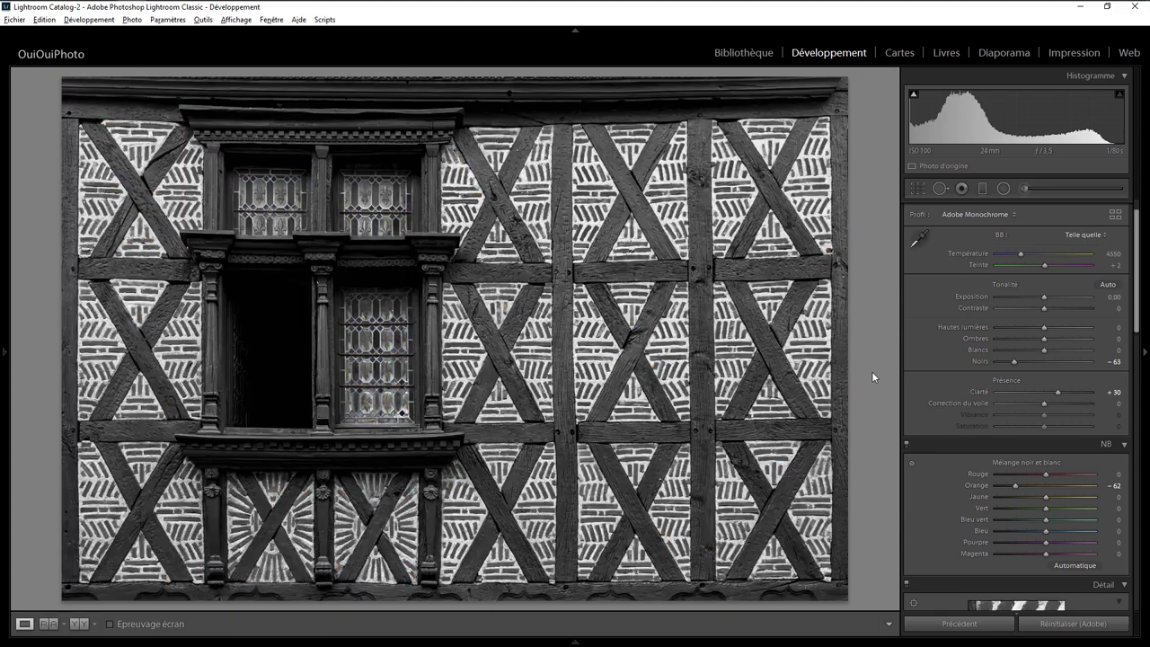